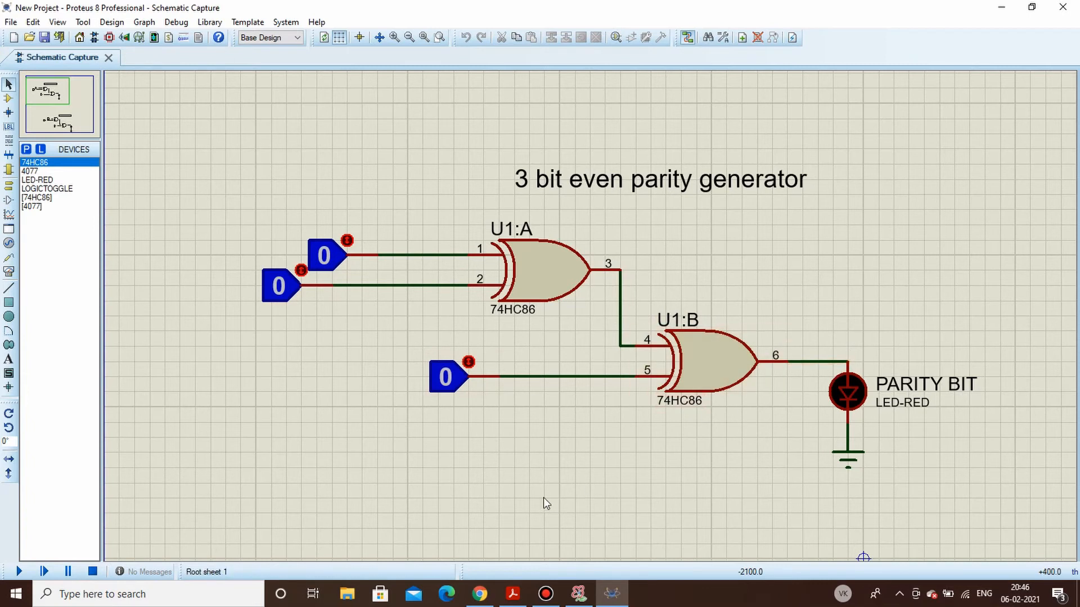
# - Start the simulation of the 3 bit even parity generator and check it against the truth table in PARITY GENERATOR.pdf
pyautogui.click(512, 594)
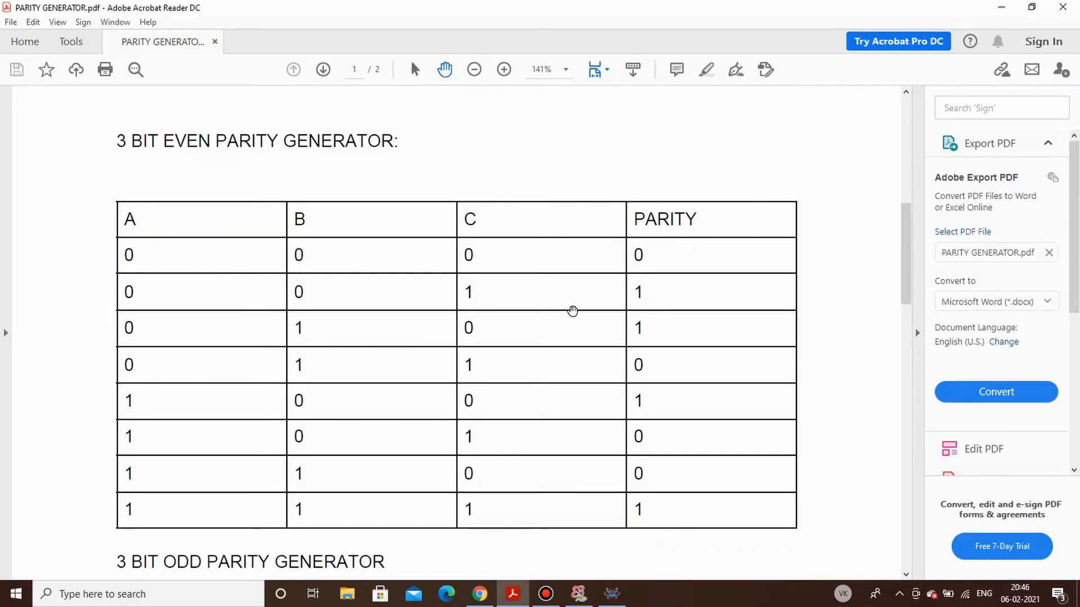
pyautogui.click(611, 594)
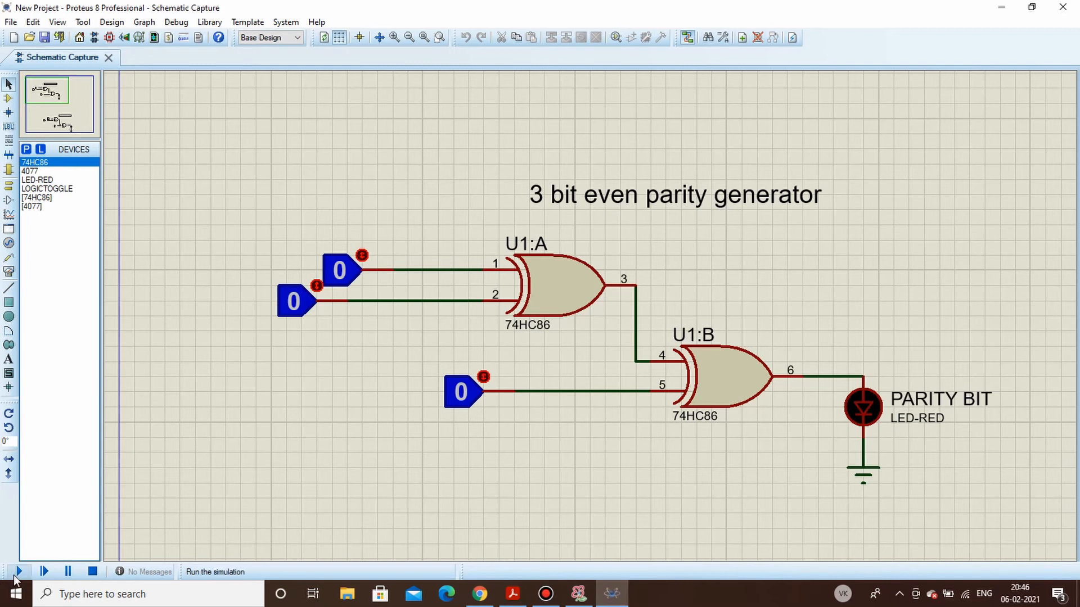
pyautogui.click(17, 573)
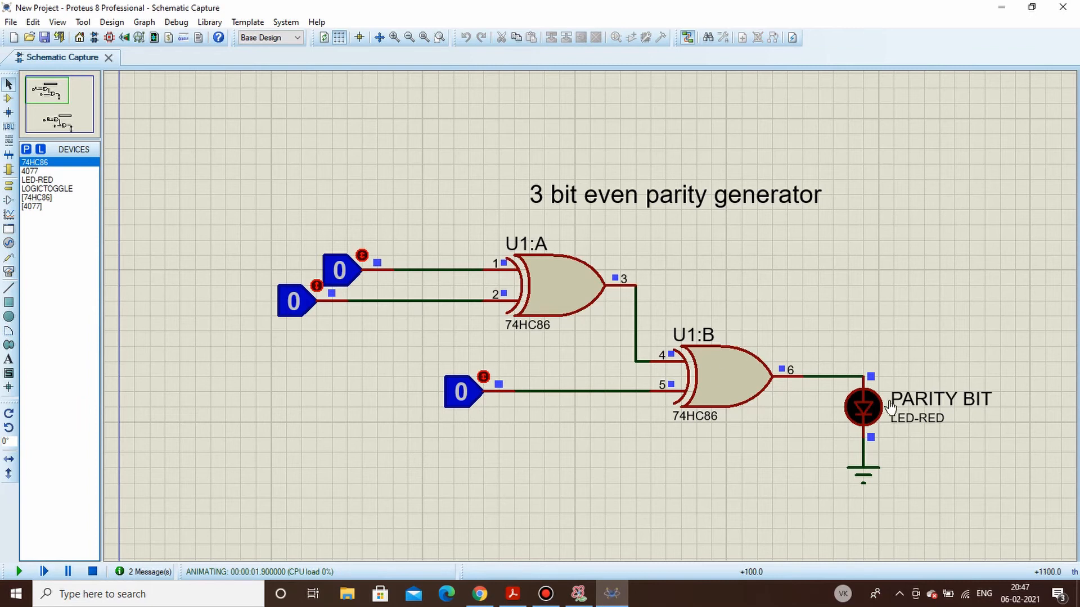
pyautogui.click(512, 594)
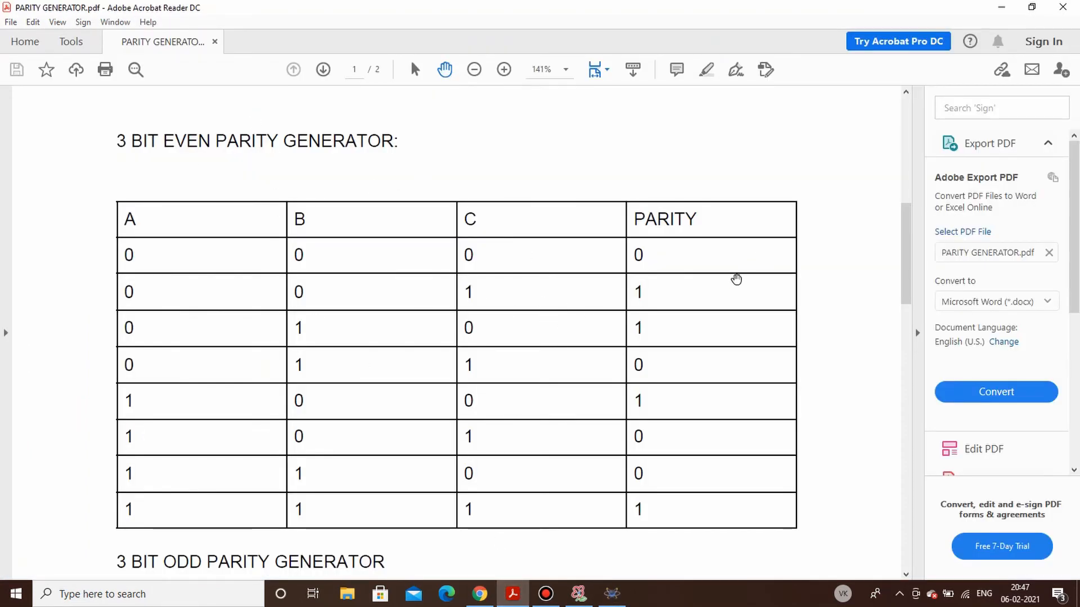
pyautogui.click(1001, 7)
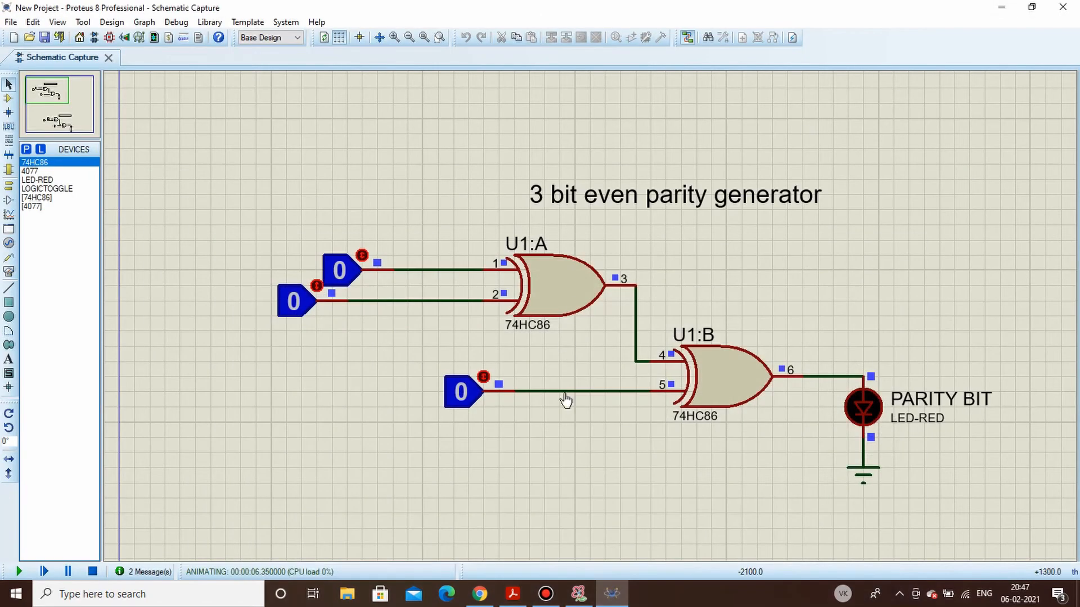
# - Test the even parity generator by setting its three logic toggles to 1 one after another, and stop the simulation
pyautogui.click(486, 380)
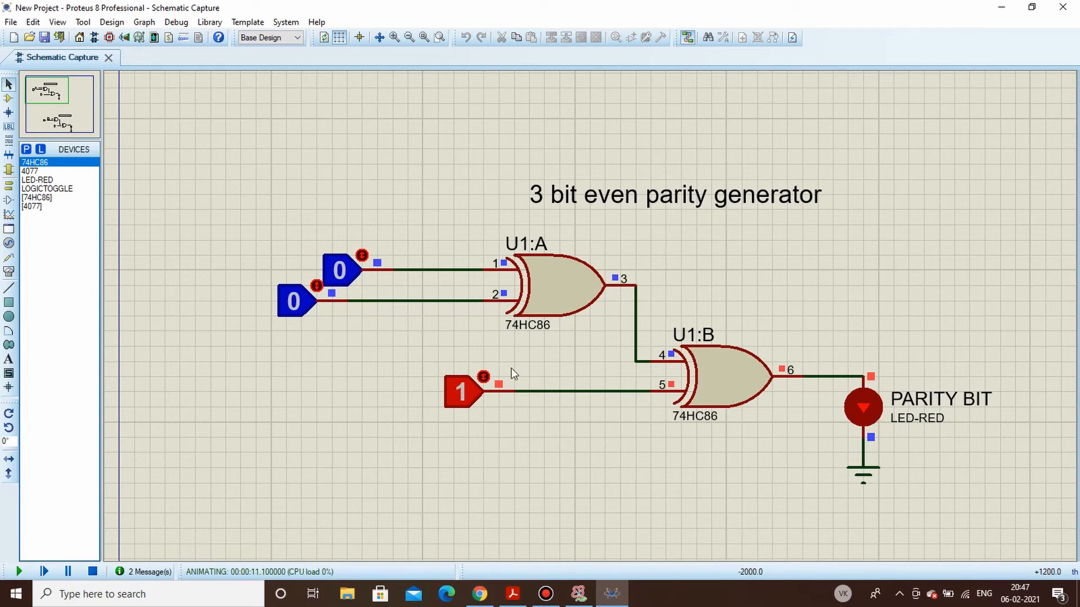
pyautogui.click(317, 288)
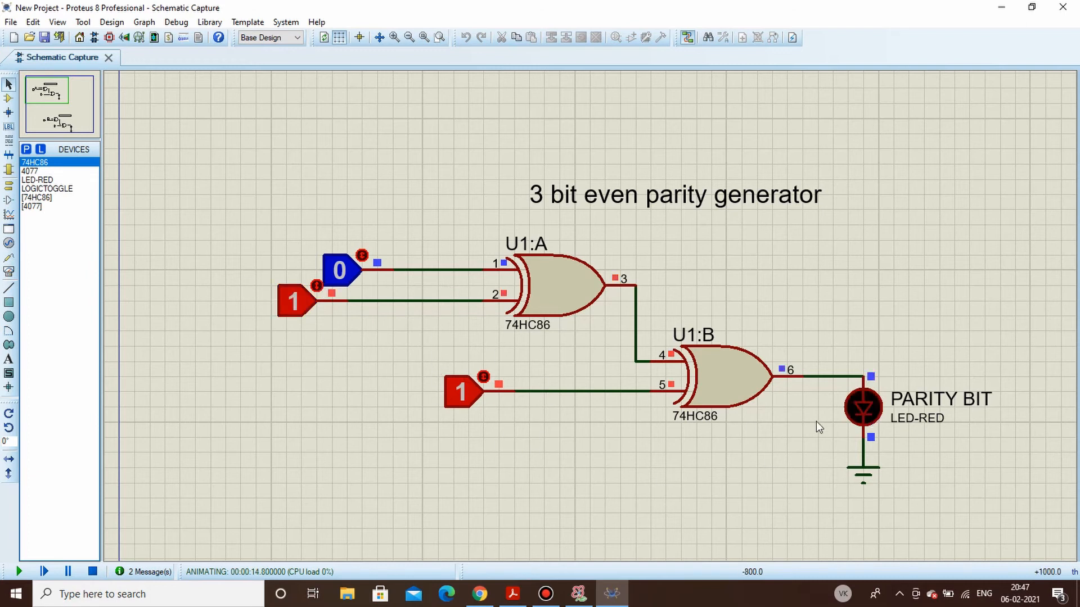
pyautogui.click(361, 256)
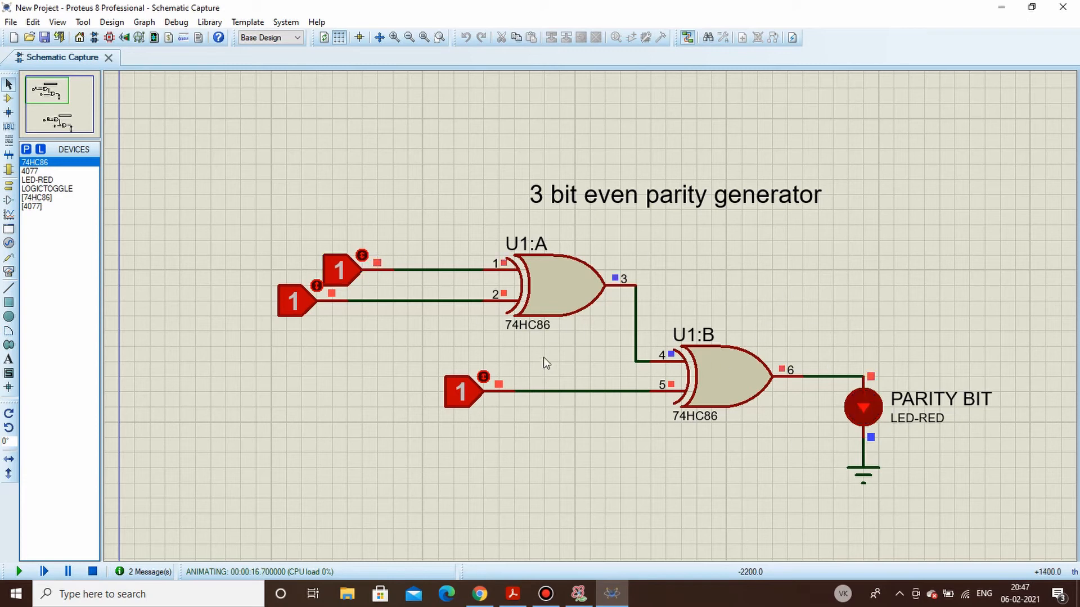
pyautogui.click(92, 571)
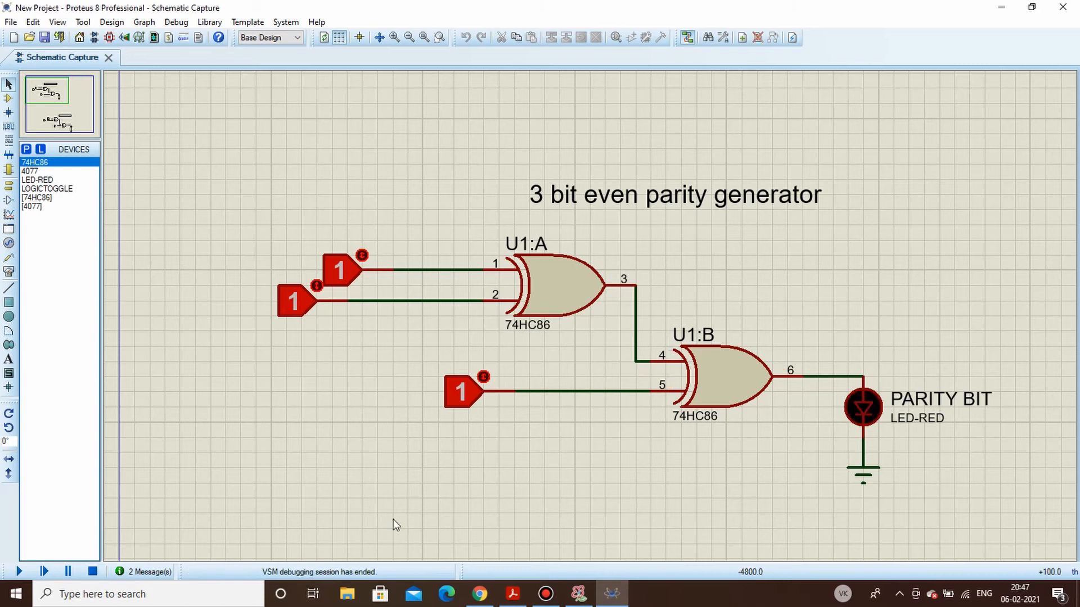
# - Examine the 3 bit odd parity generator circuit and its truth table in PARITY GENERATOR.pdf
pyautogui.scroll(-3, 707, 450)
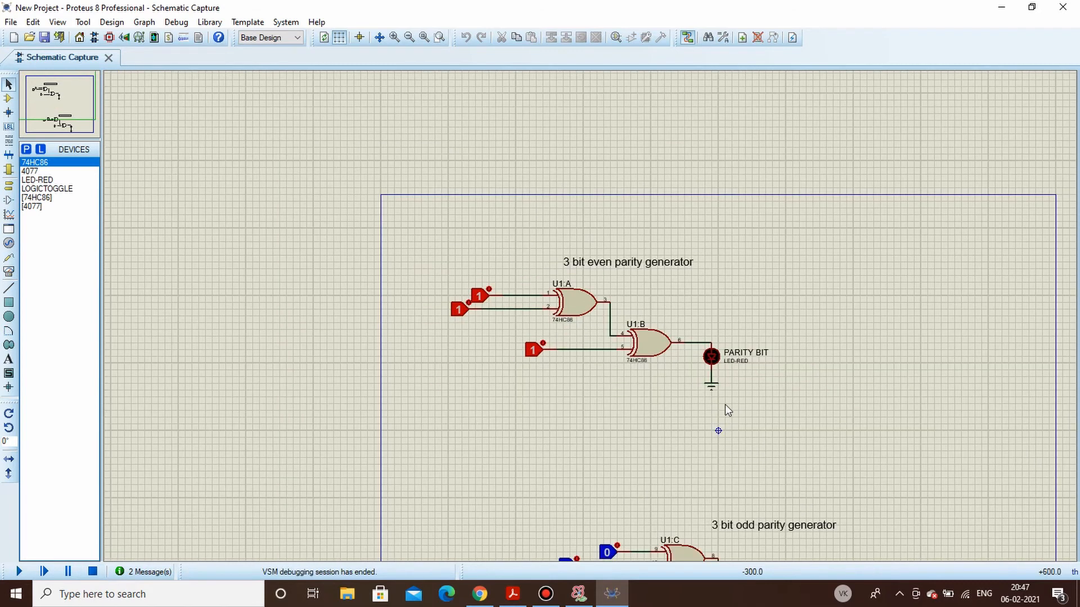
pyautogui.scroll(1, 703, 509)
pyautogui.scroll(1, 589, 316)
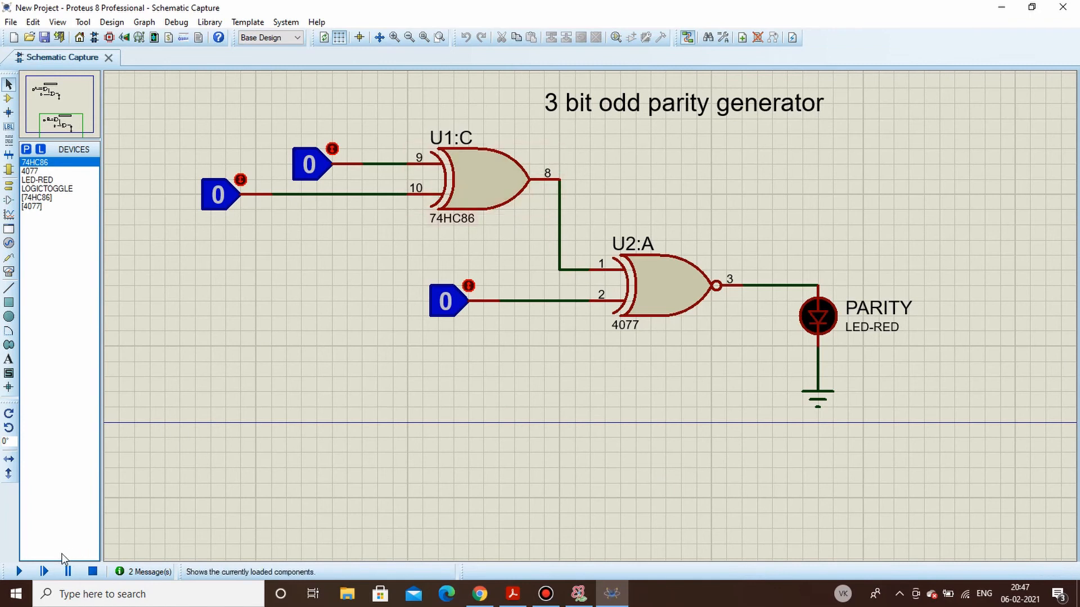
pyautogui.click(512, 594)
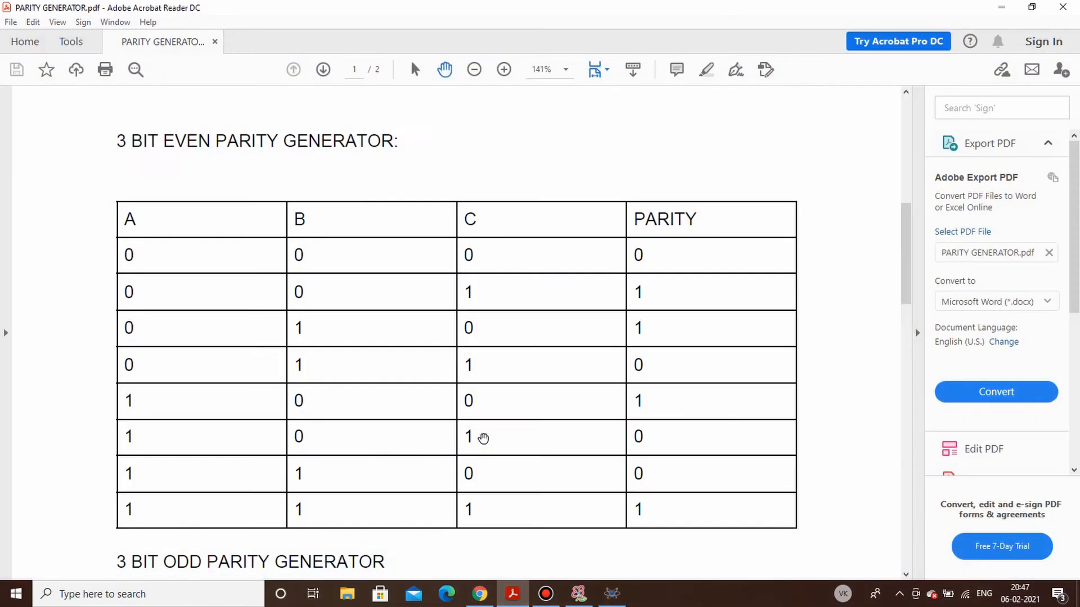
pyautogui.scroll(-3, 483, 438)
pyautogui.scroll(1, 489, 456)
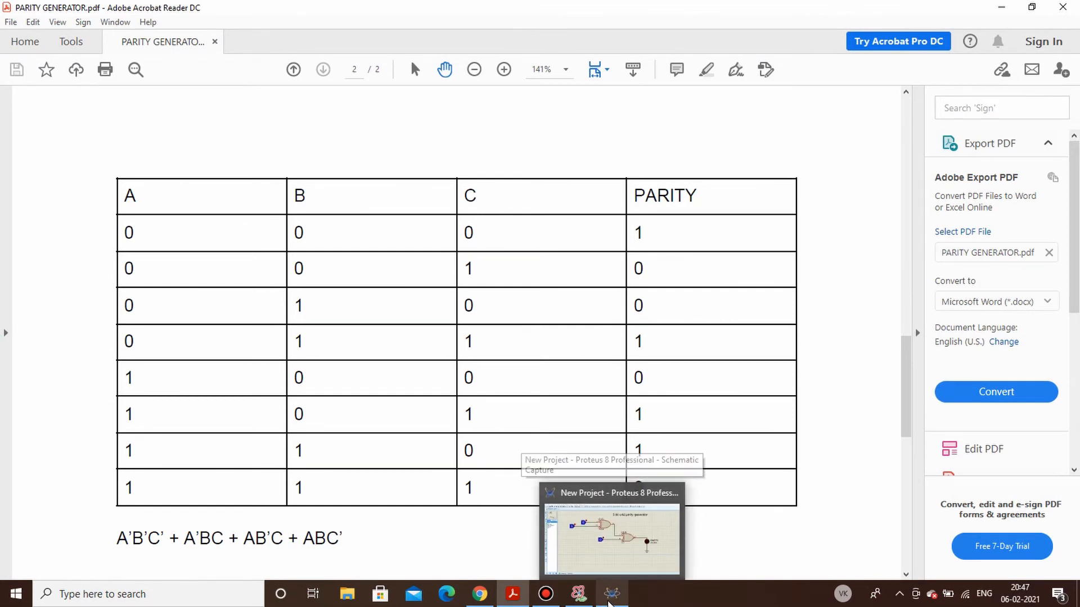
pyautogui.click(609, 603)
# - Simulate the 3 bit odd parity generator, set its three logic toggles to 1 one after another, and stop the simulation
pyautogui.click(25, 572)
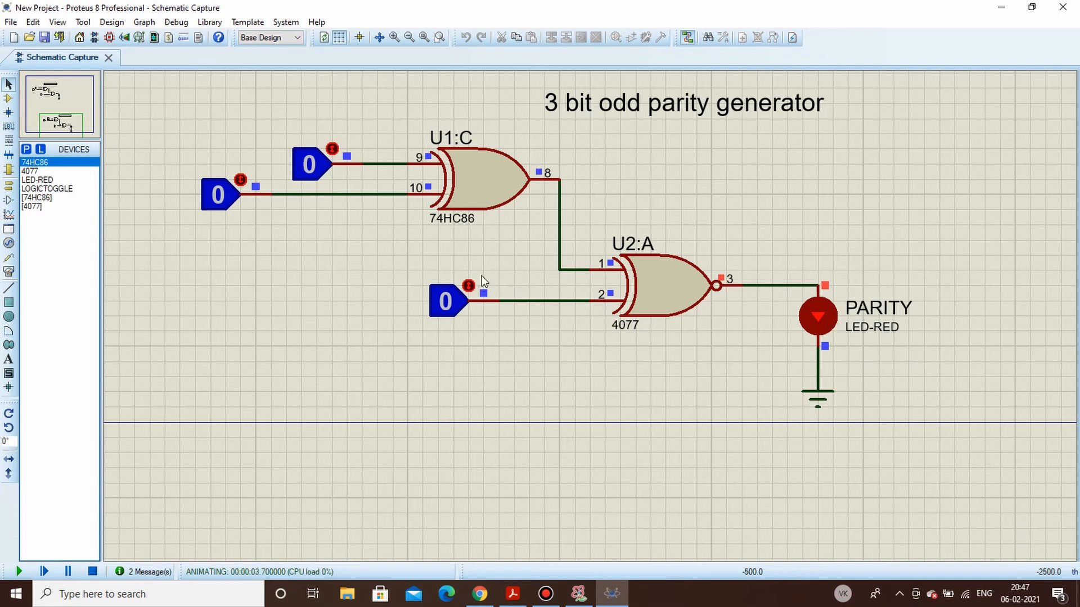
pyautogui.click(469, 286)
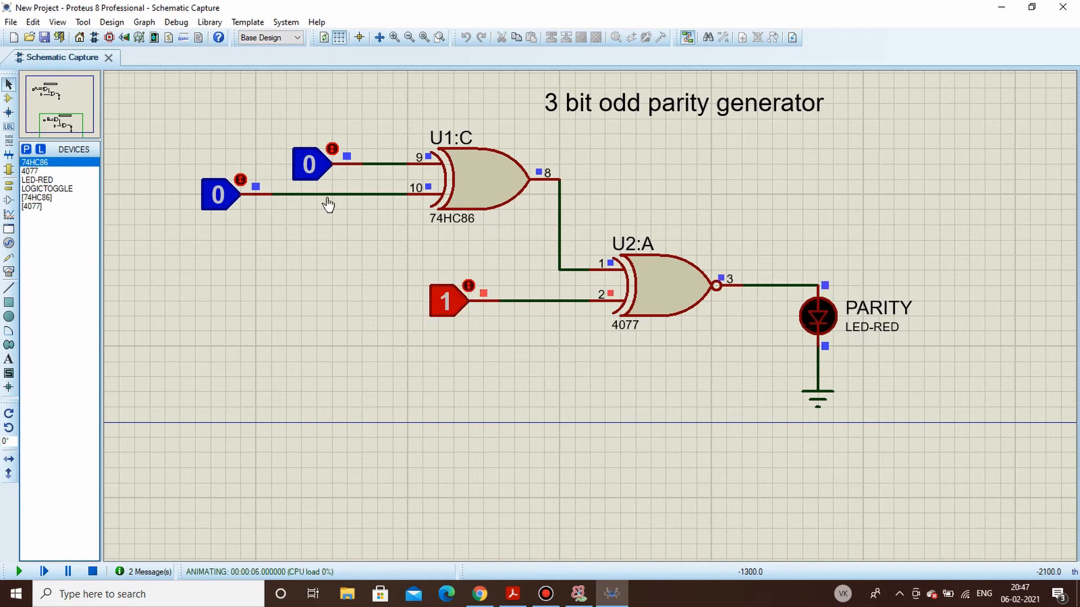
pyautogui.click(239, 180)
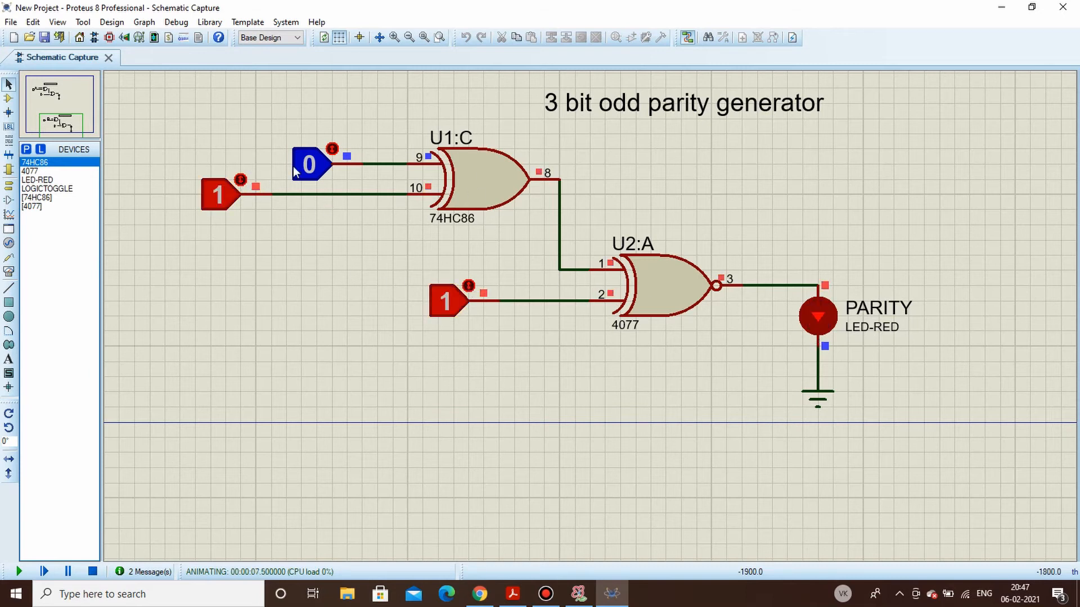
pyautogui.click(333, 149)
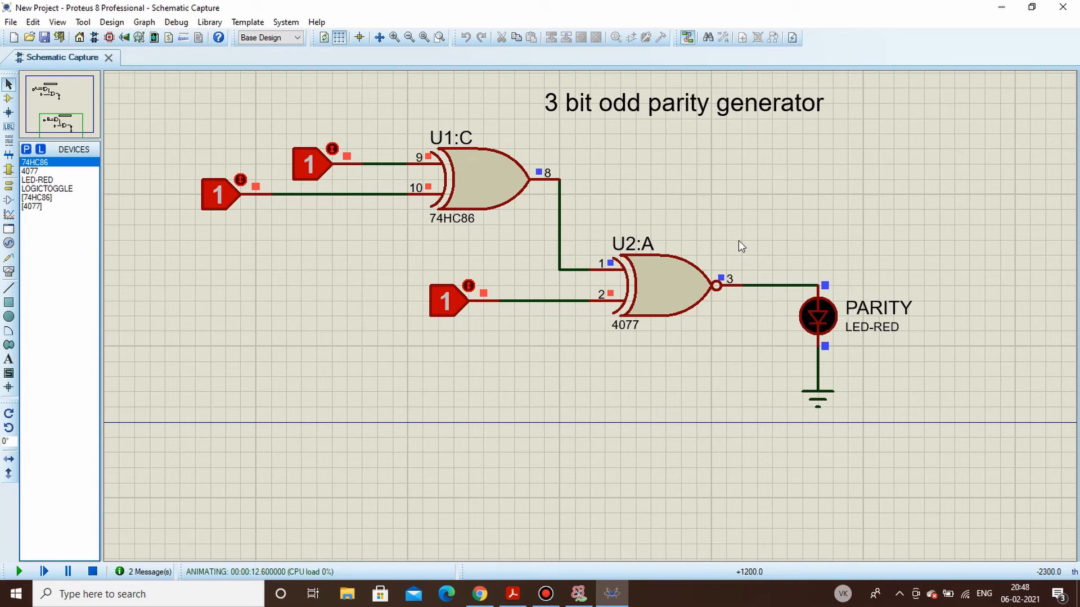
pyautogui.click(92, 572)
# - Switch to the Tinkercad circuit design in Chrome, search the components for "BRE" and place a full-size Breadboard on the workplane
pyautogui.click(480, 595)
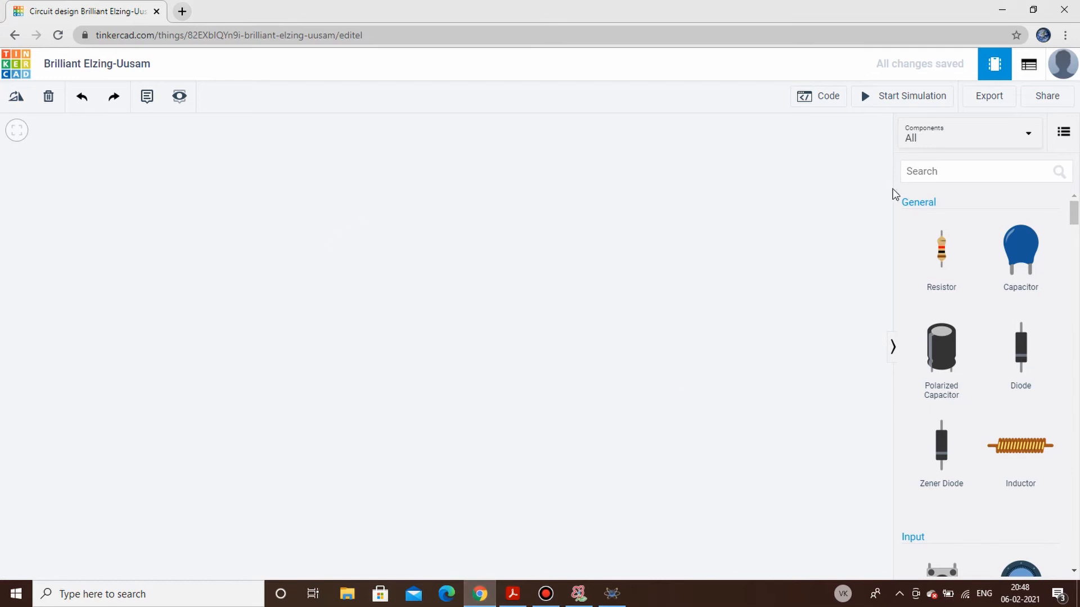
pyautogui.click(947, 169)
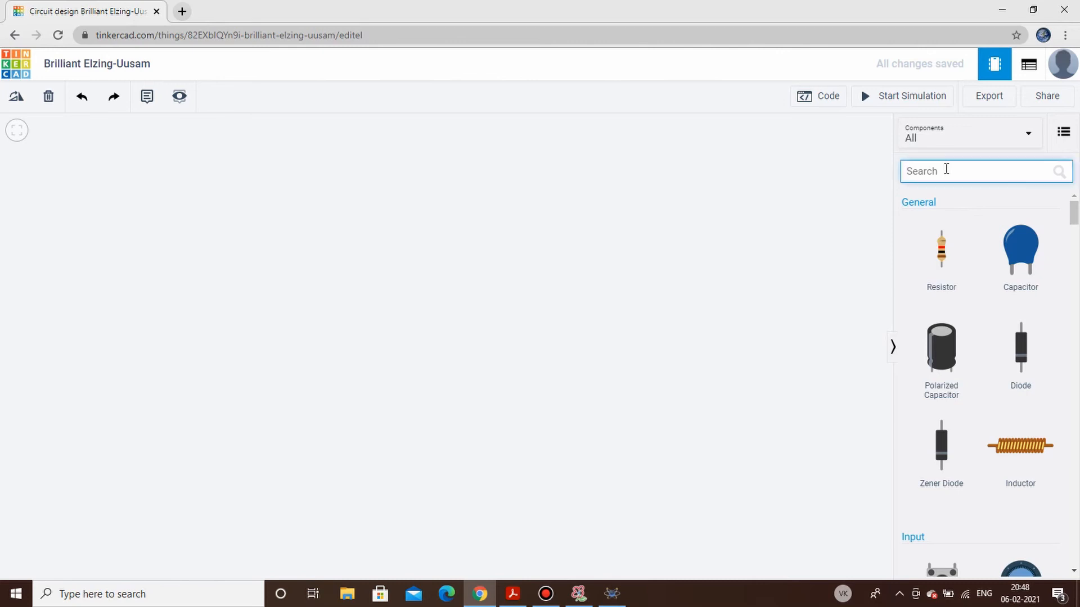
pyautogui.write('BRE')
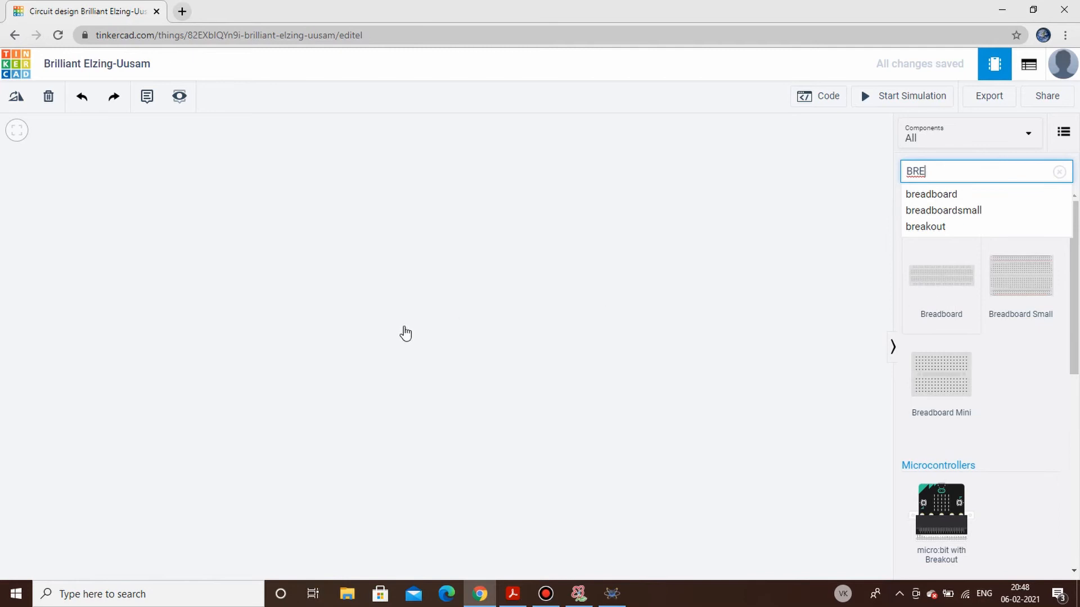
pyautogui.moveTo(404, 332); pyautogui.dragTo(410, 394)
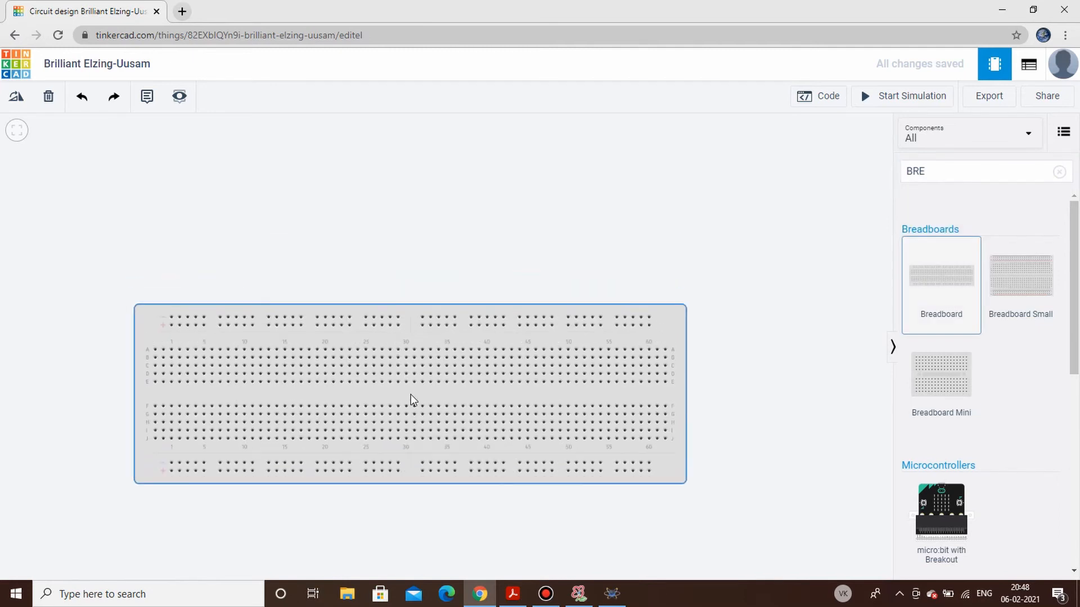
# - Search the components for "POWE" and place a Power Supply above the breadboard's left end
pyautogui.click(1059, 173)
pyautogui.click(990, 169)
pyautogui.write('POWE')
pyautogui.scroll(-10, 960, 378)
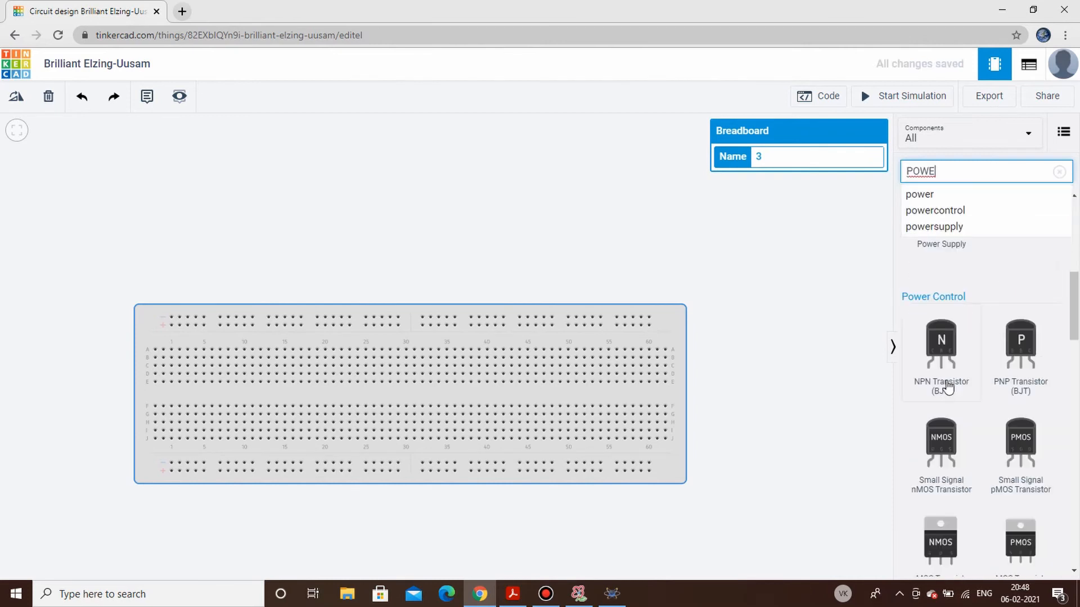
pyautogui.scroll(5, 947, 388)
pyautogui.scroll(5, 946, 392)
pyautogui.scroll(-3, 928, 388)
pyautogui.scroll(3, 929, 366)
pyautogui.moveTo(914, 477); pyautogui.dragTo(184, 293)
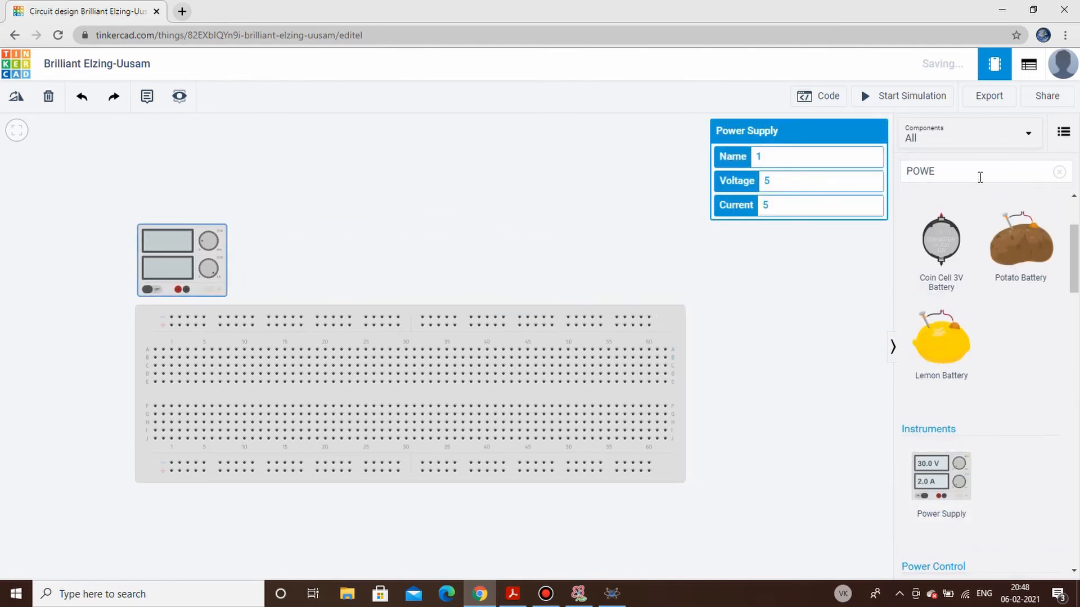
# - Clear the component search and place a red LED on the breadboard's upper half around columns 24 and 25
pyautogui.click(1059, 171)
pyautogui.click(993, 175)
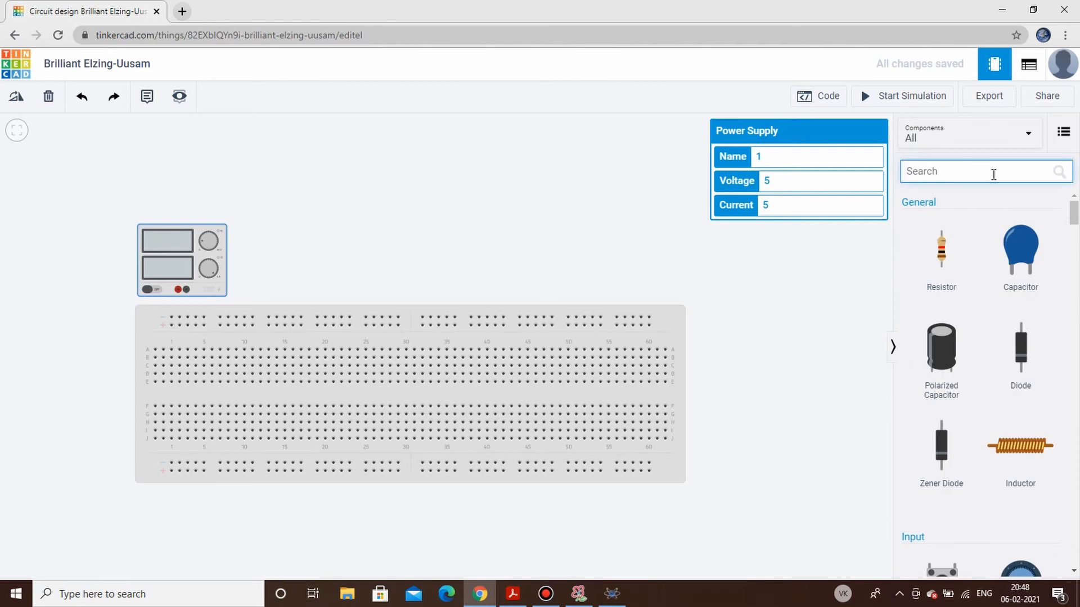
pyautogui.scroll(-10, 1012, 372)
pyautogui.scroll(-3, 1006, 387)
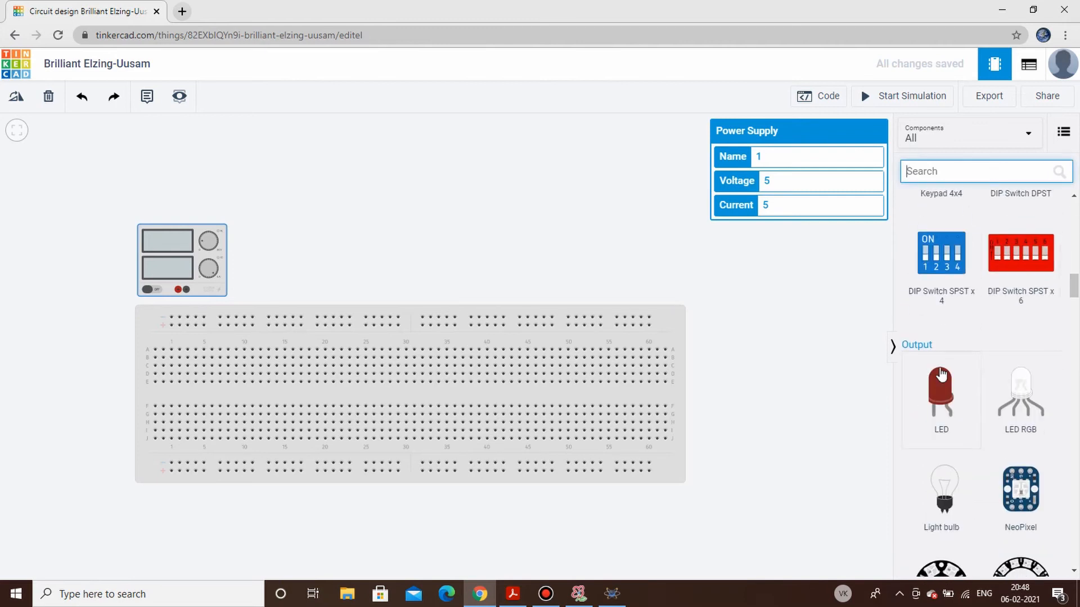
pyautogui.moveTo(940, 374); pyautogui.dragTo(363, 380)
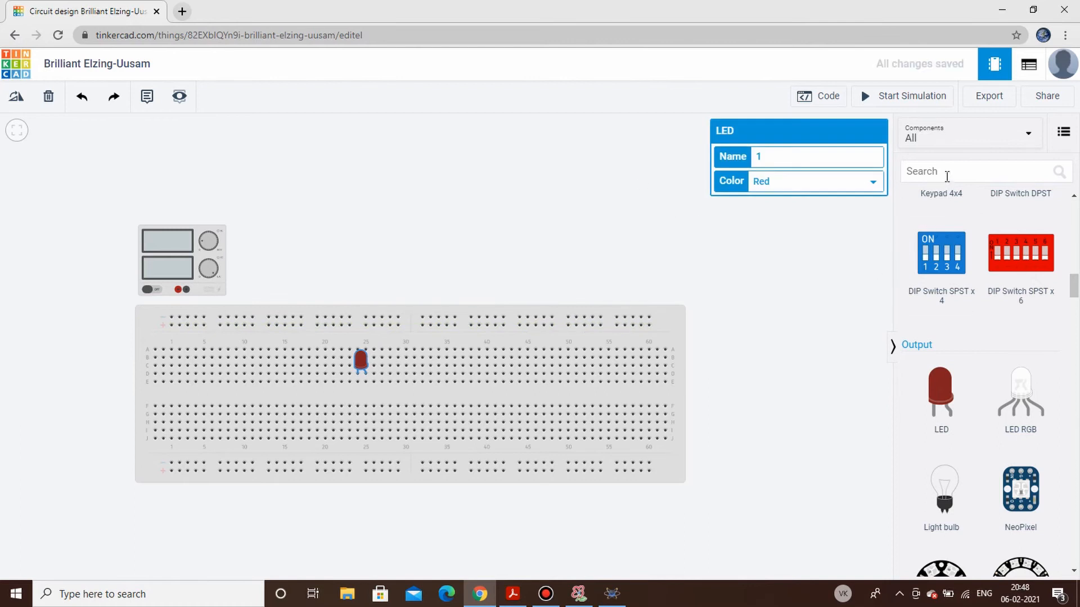
# - Search the components for "SWITCH" and place a DIP Switch SPST x 4 on the breadboard's upper half at columns 9 to 12
pyautogui.scroll(5, 952, 254)
pyautogui.scroll(5, 952, 254)
pyautogui.click(966, 176)
pyautogui.write('SWITCH')
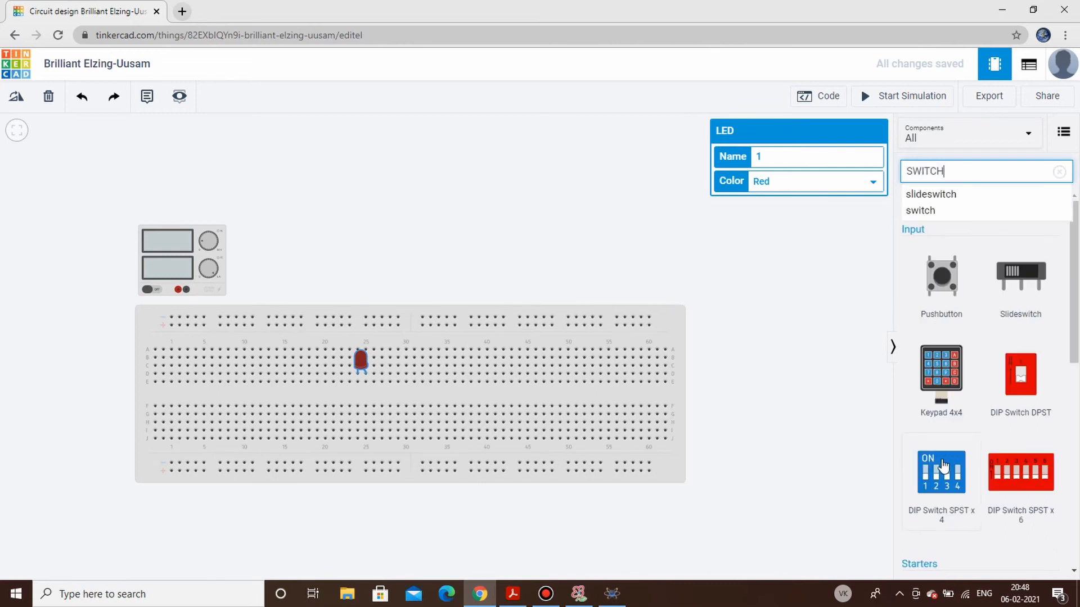
pyautogui.moveTo(942, 466); pyautogui.dragTo(249, 362)
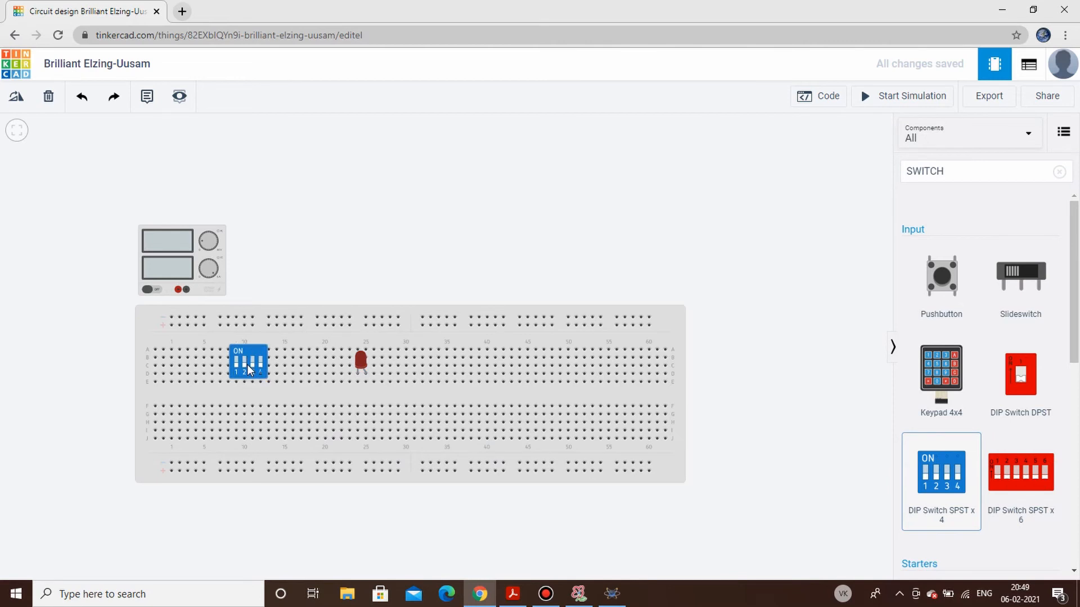
# - Search the components for "7486" and place the 74HC86 Quad XOR gate across the breadboard's centre gap at columns 16 to 22
pyautogui.click(1059, 172)
pyautogui.click(1007, 169)
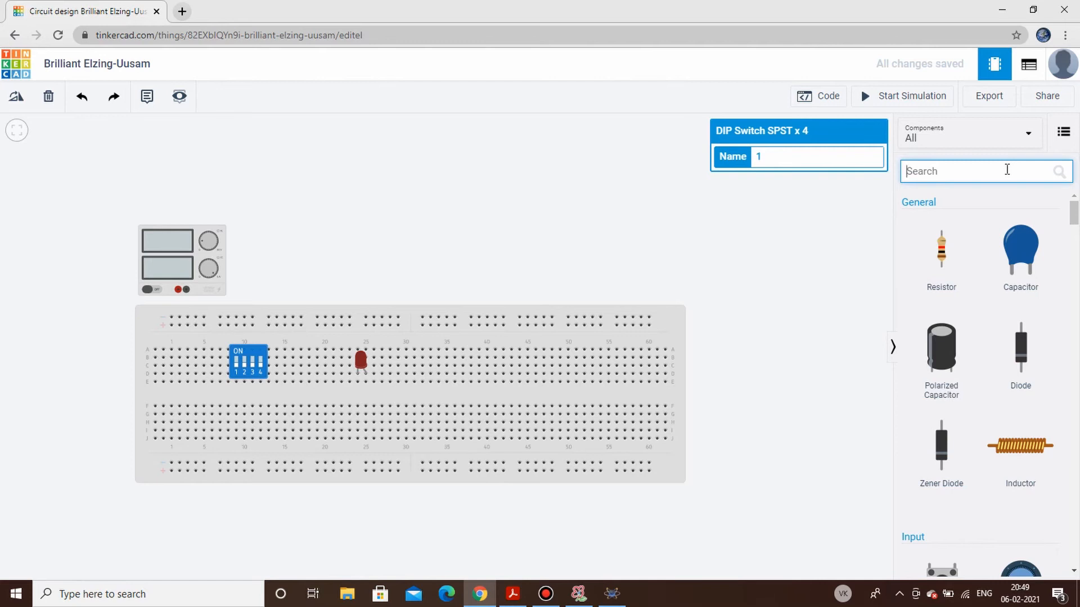
pyautogui.write('7486')
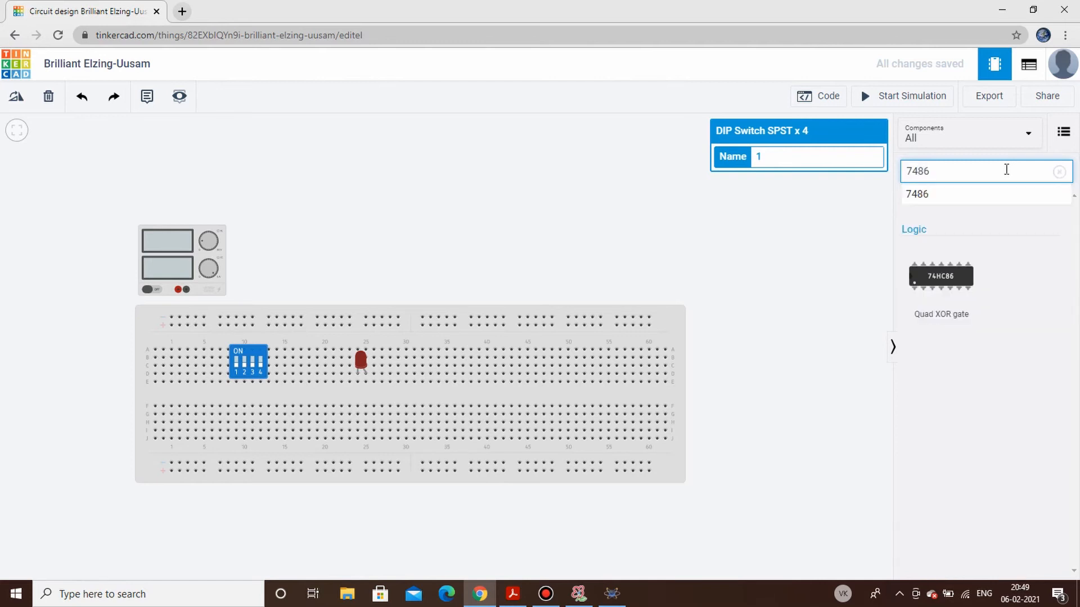
pyautogui.moveTo(962, 290); pyautogui.dragTo(331, 395)
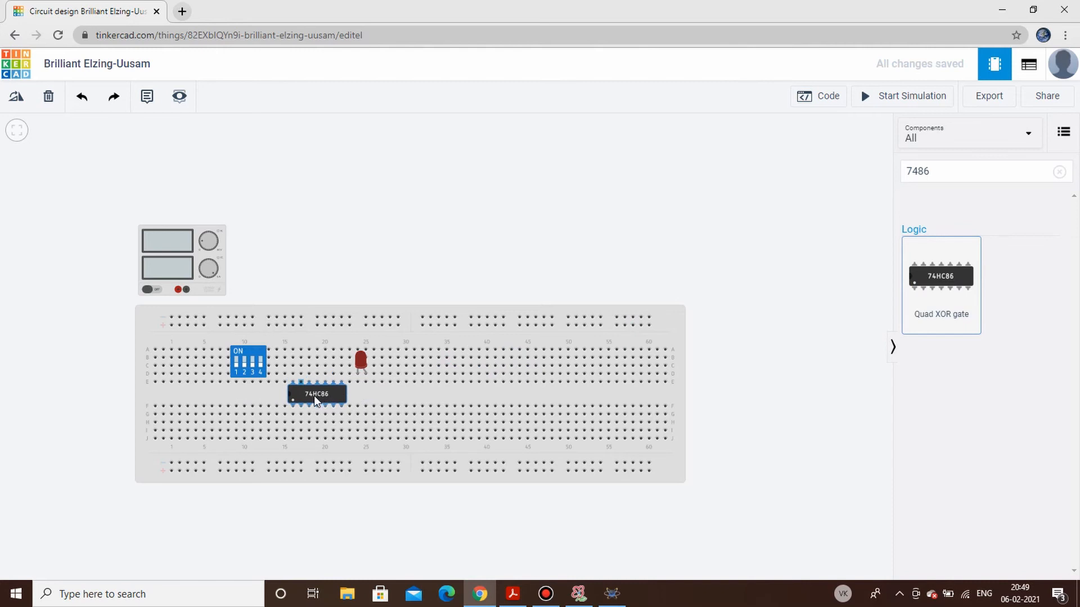
pyautogui.scroll(3, 313, 396)
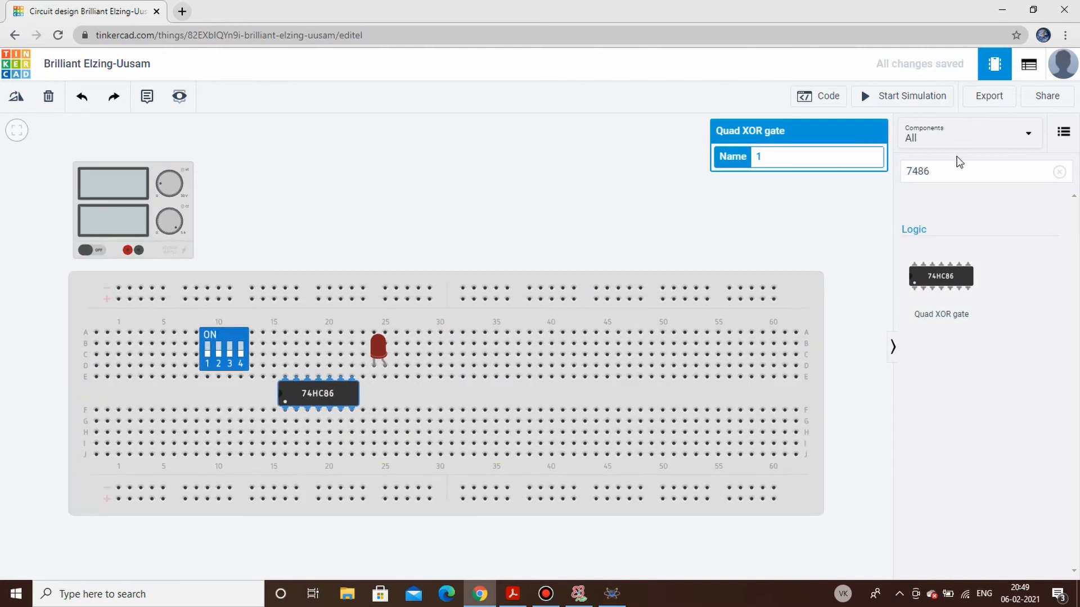
pyautogui.click(1059, 172)
pyautogui.click(356, 222)
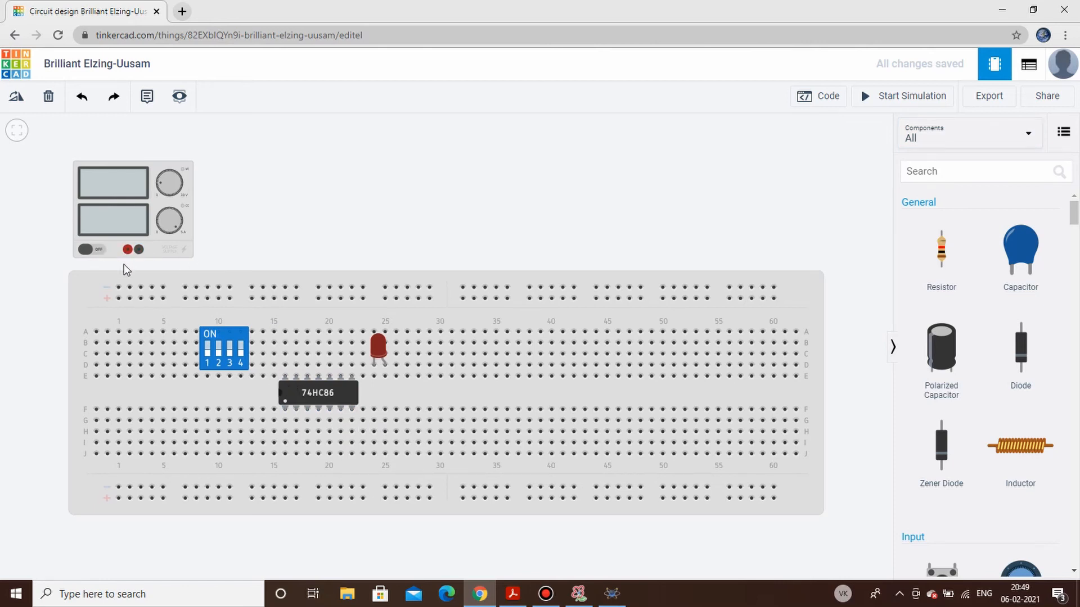
# - Wire the power supply's positive terminal to the breadboard's upper positive rail and its negative terminal to the upper negative rail
pyautogui.click(127, 250)
pyautogui.click(118, 298)
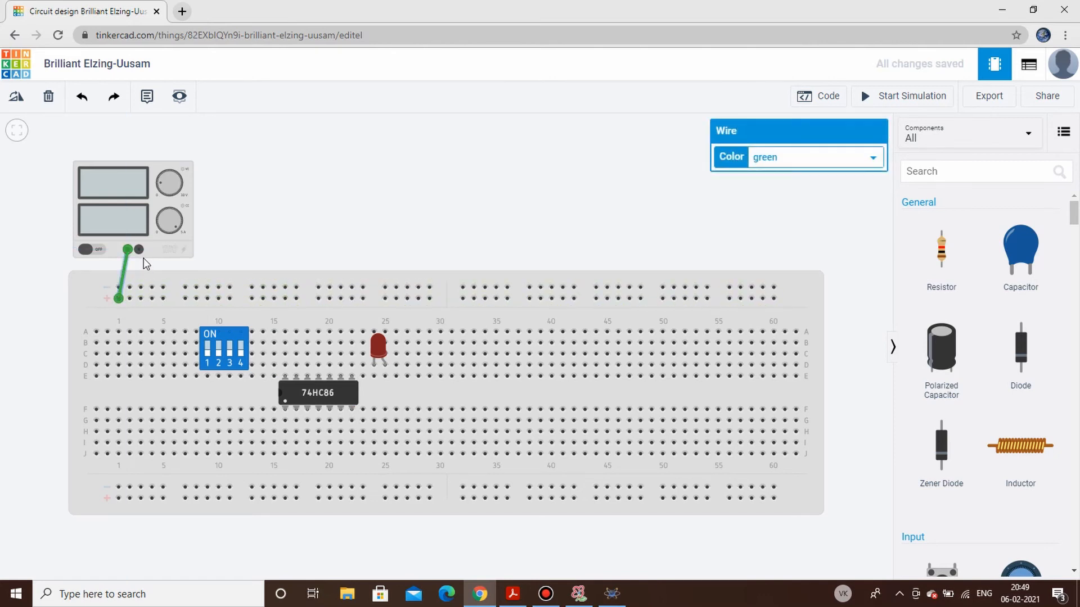
pyautogui.click(139, 249)
pyautogui.click(130, 287)
pyautogui.click(263, 229)
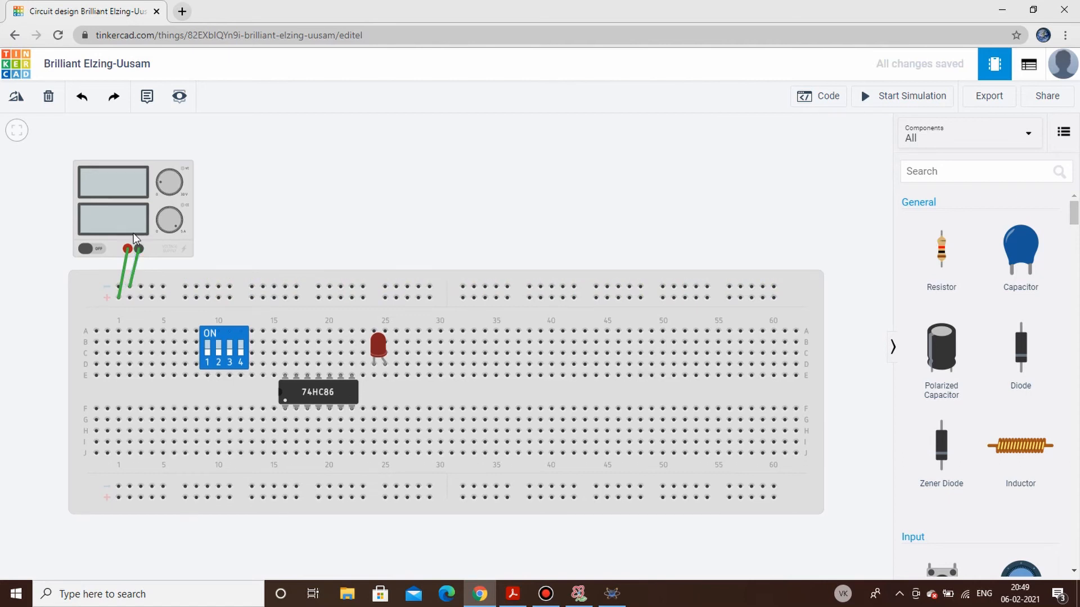
# - Color the power supply's positive wire red and its negative wire black, then shift the supply and undo the shift
pyautogui.click(125, 272)
pyautogui.click(787, 158)
pyautogui.click(790, 186)
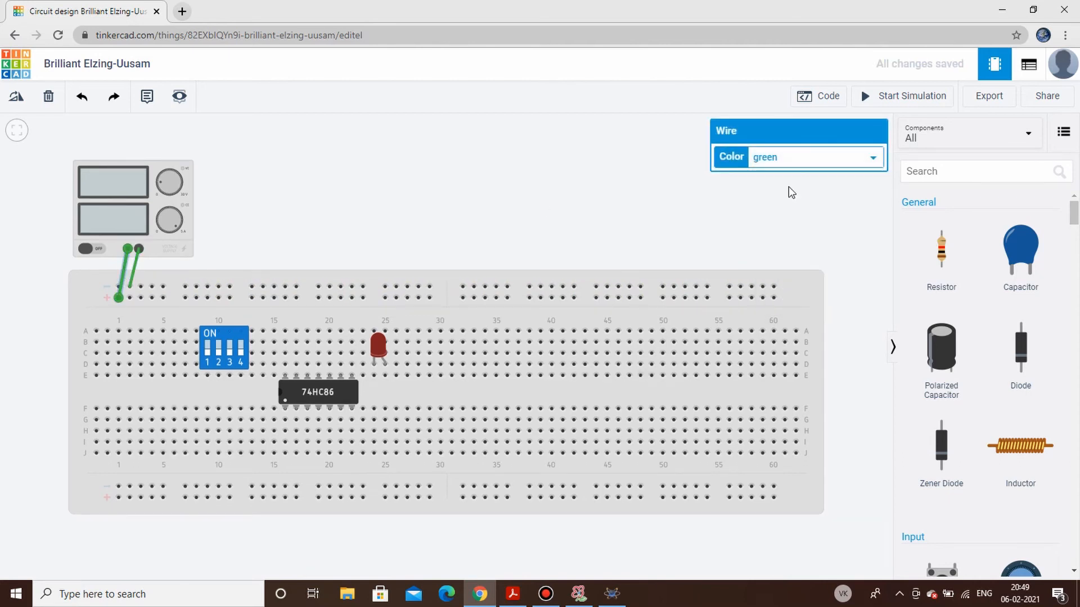
pyautogui.click(248, 283)
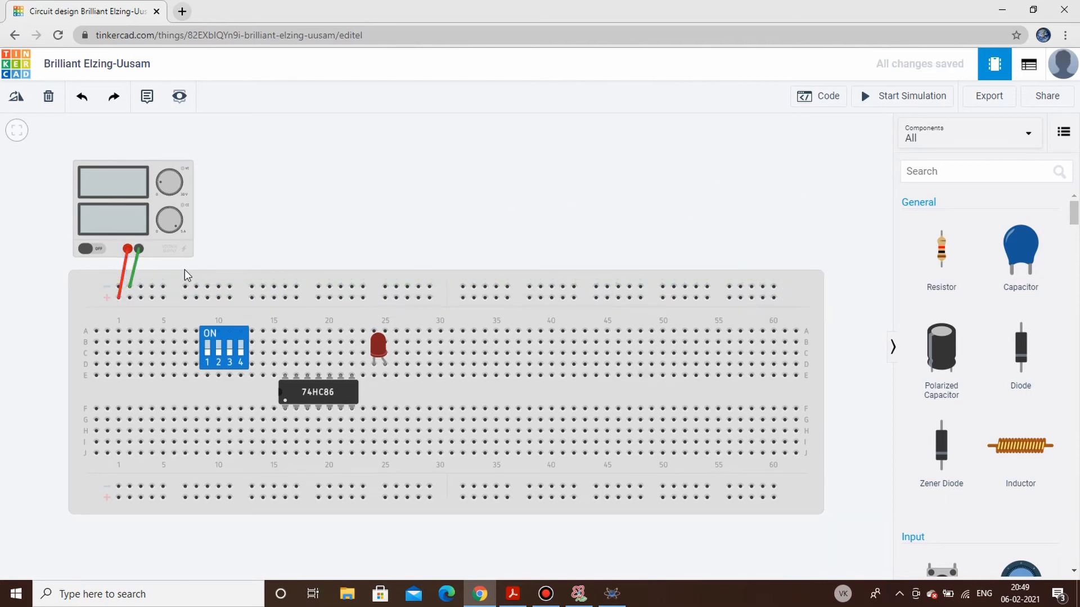
pyautogui.click(135, 270)
pyautogui.click(793, 160)
pyautogui.click(776, 175)
pyautogui.click(40, 240)
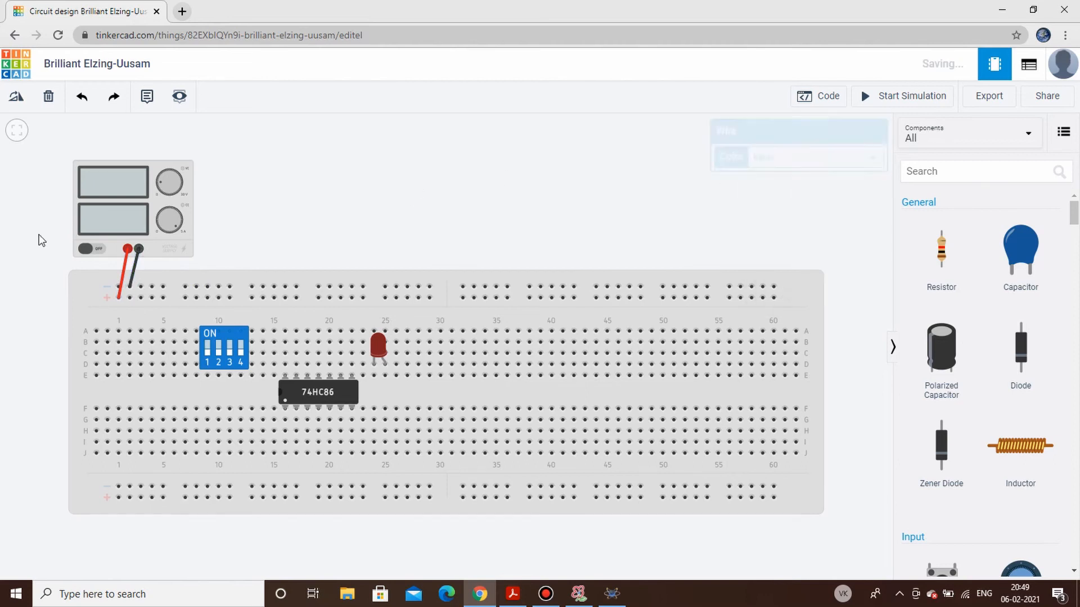
pyautogui.moveTo(152, 225); pyautogui.dragTo(141, 229)
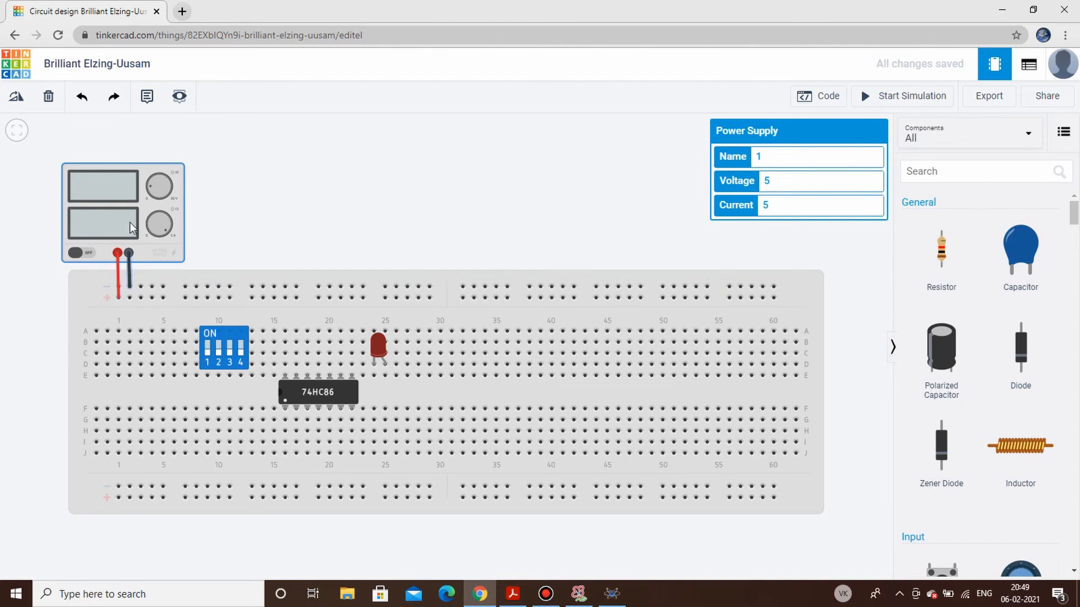
pyautogui.hotkey('ctrl', 'z')
# - Link the breadboard's upper and lower negative rails at column 1 with a wire routed around the board's outer edge
pyautogui.click(115, 287)
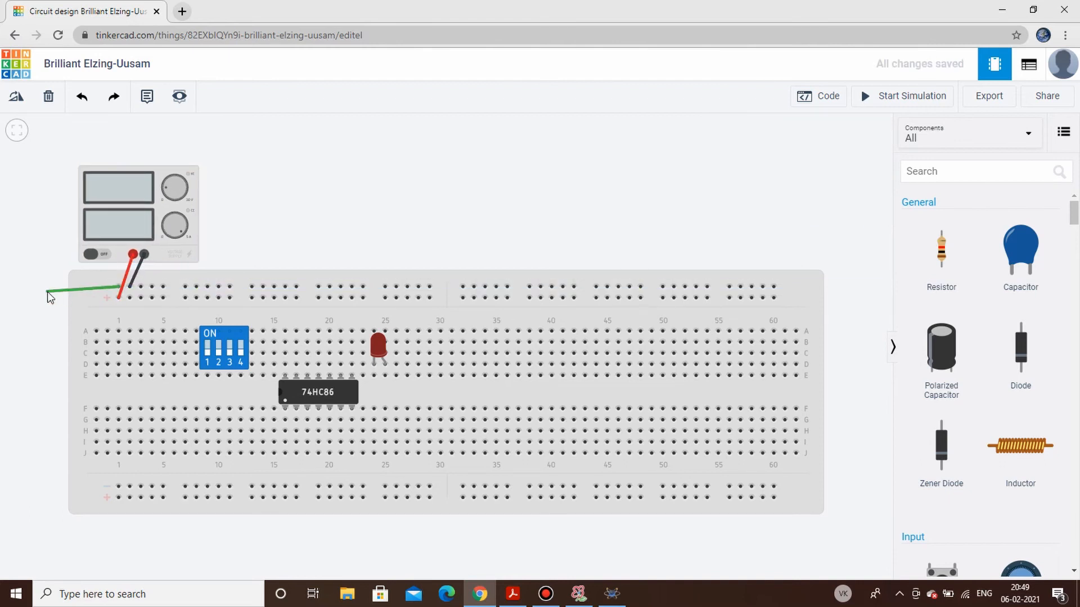
pyautogui.click(42, 288)
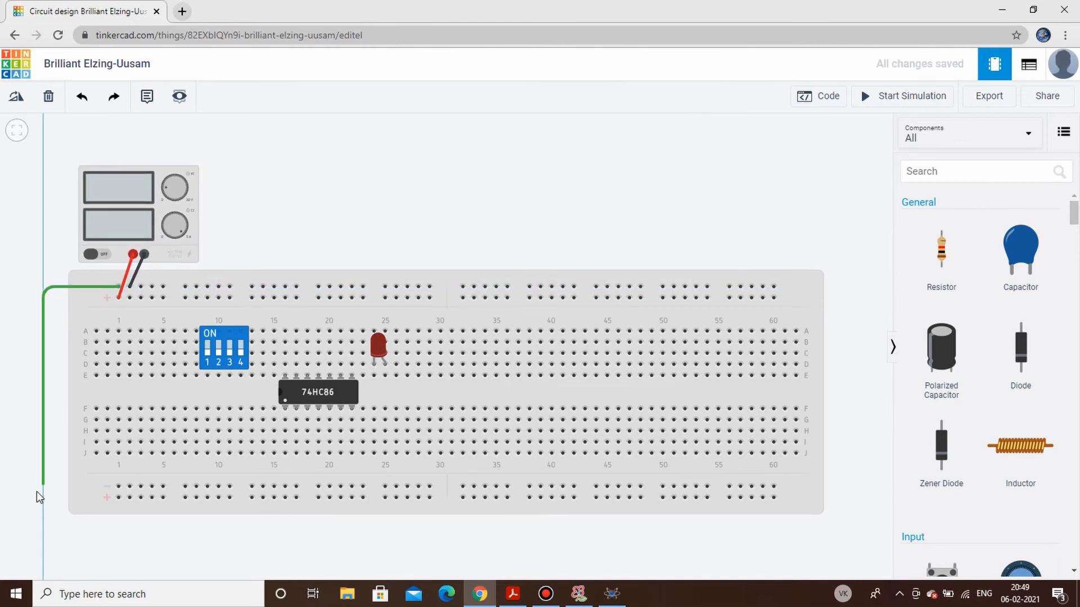
pyautogui.click(44, 489)
pyautogui.click(118, 487)
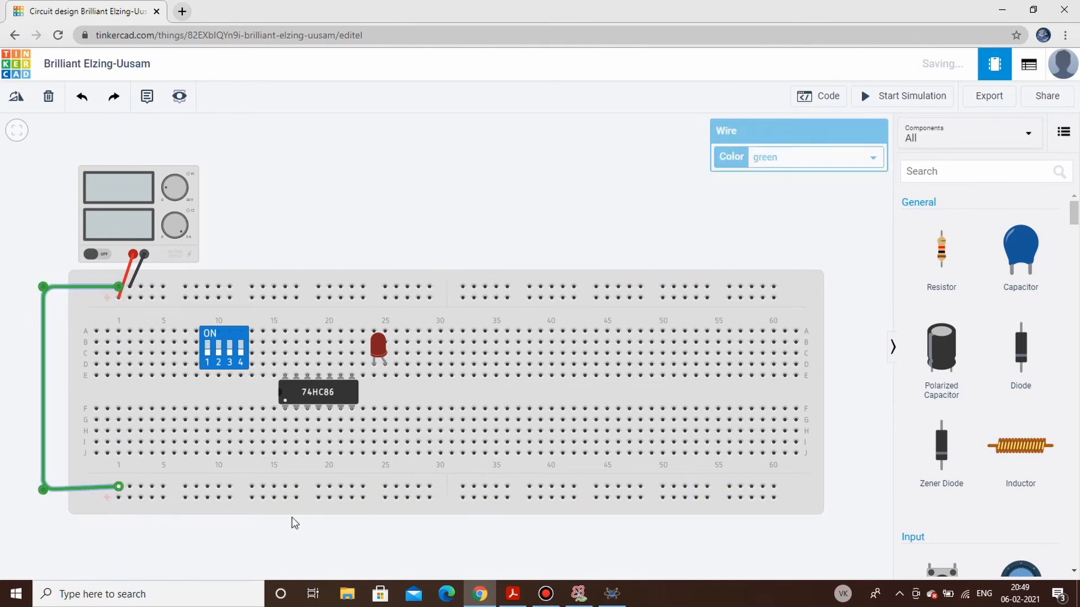
pyautogui.click(404, 546)
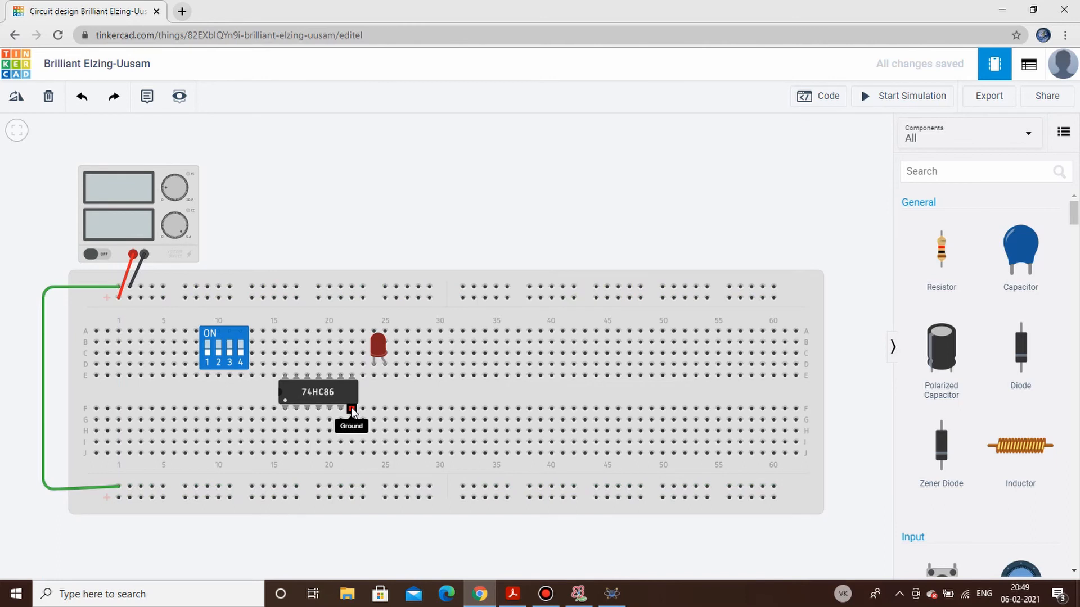
# - Wire the 74HC86's Ground column to the lower negative rail and color the wire linking the two negative rails black
pyautogui.click(352, 452)
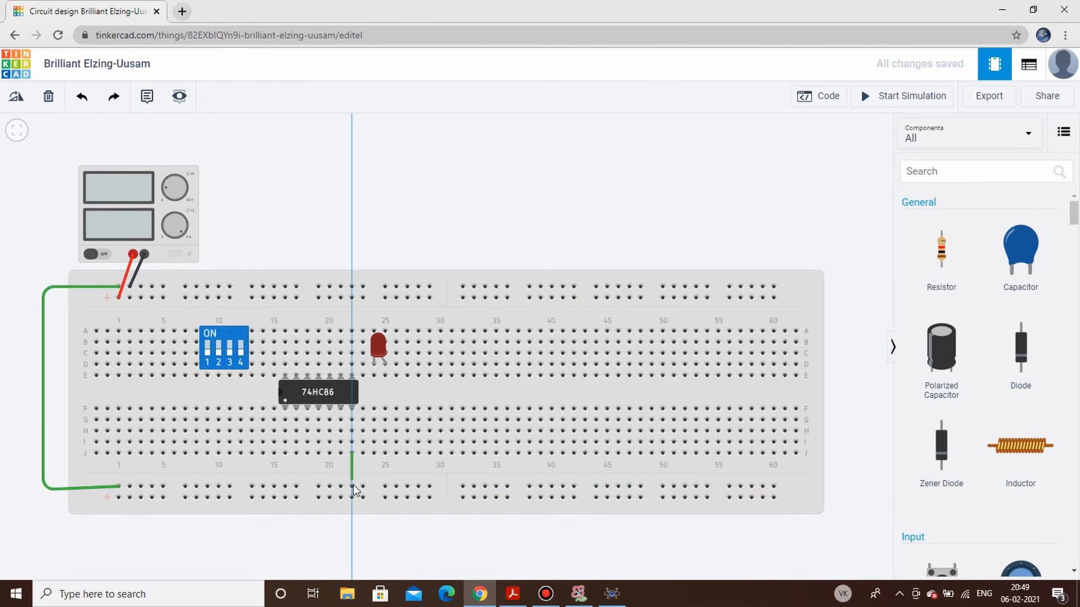
pyautogui.click(352, 487)
pyautogui.click(45, 489)
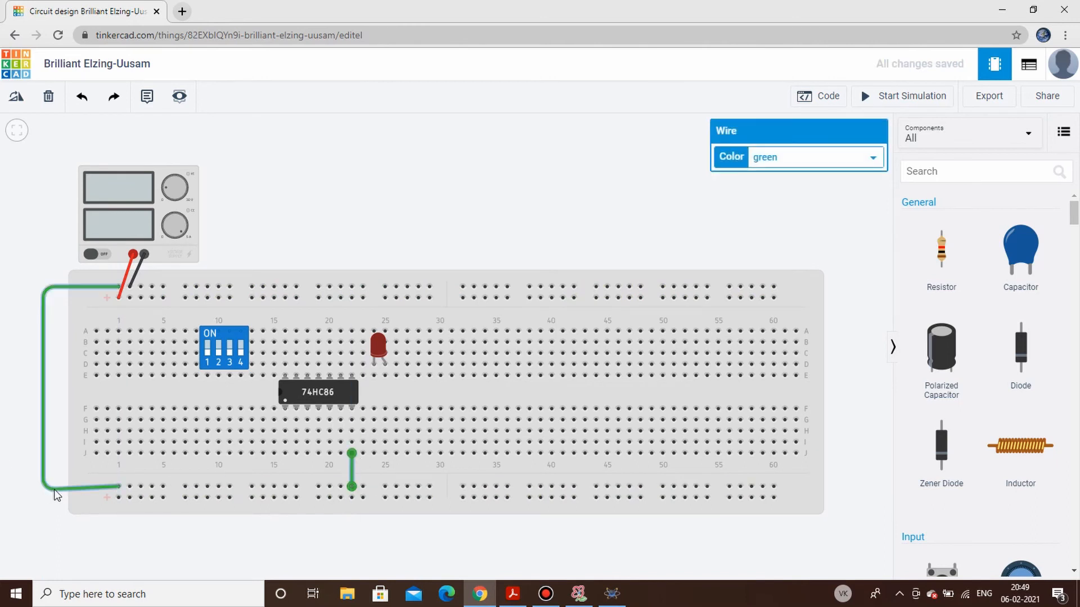
pyautogui.click(814, 158)
pyautogui.click(808, 176)
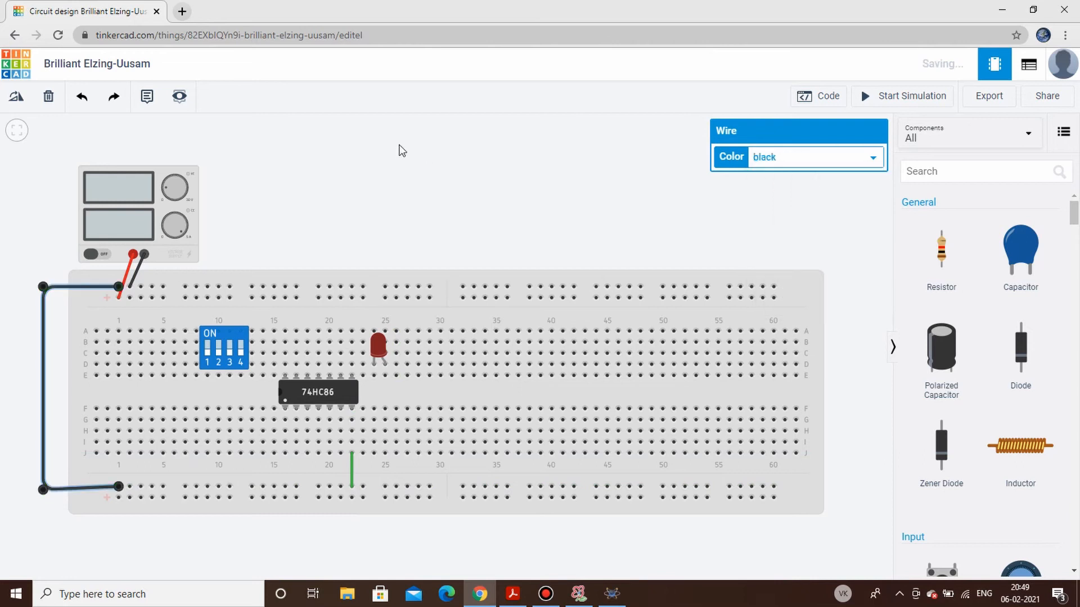
pyautogui.click(450, 150)
# - Wire the 74HC86's power pin at column 16 and DIP switch terminals 4B, 3B and 2B to the upper positive rail
pyautogui.click(291, 374)
pyautogui.click(285, 298)
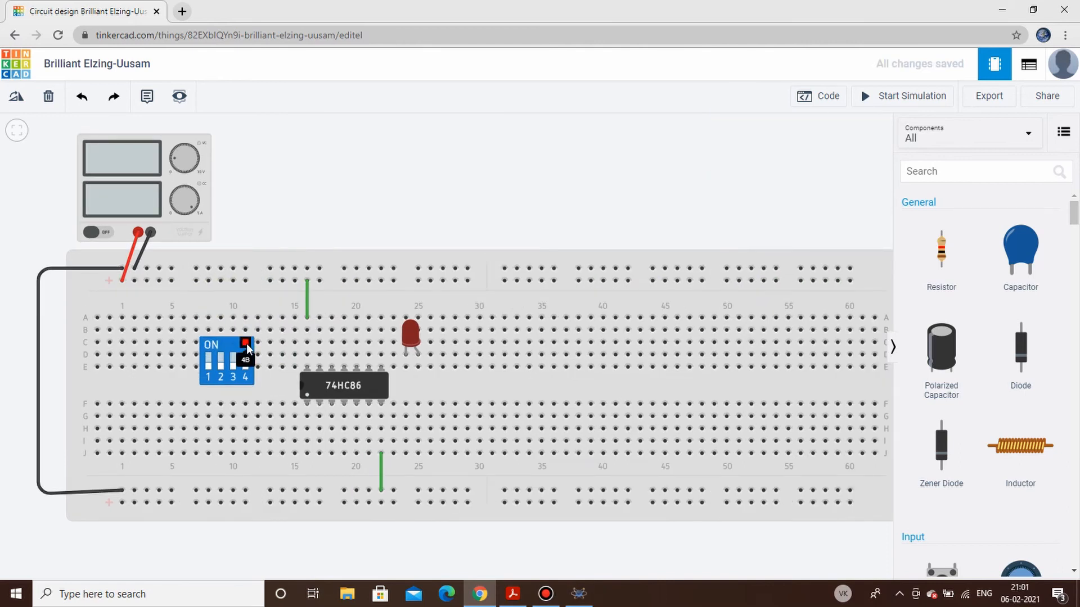
pyautogui.click(246, 343)
pyautogui.click(245, 279)
pyautogui.click(230, 341)
pyautogui.click(232, 281)
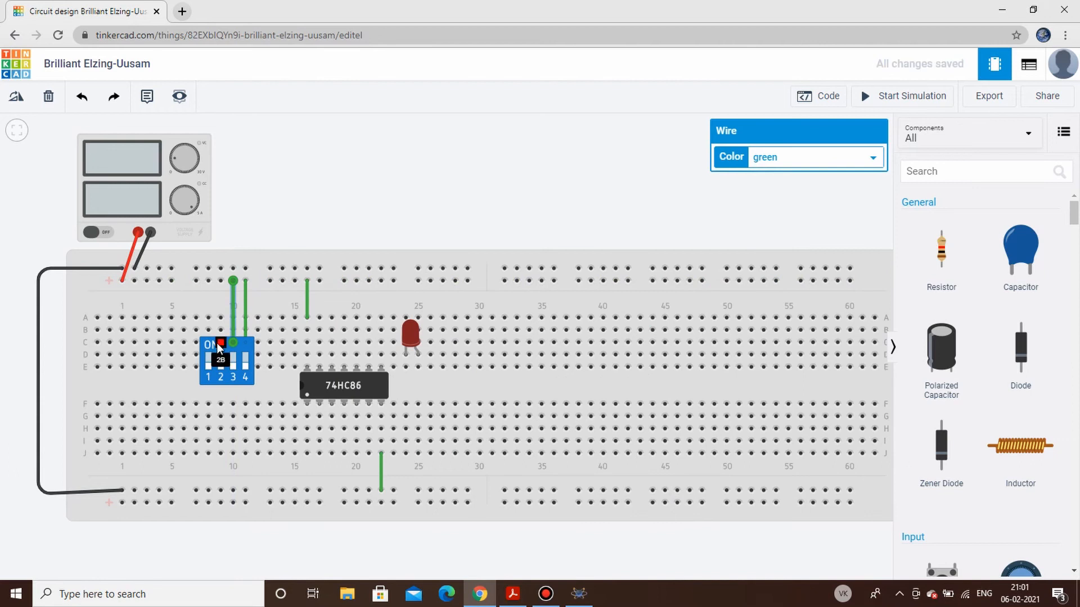
pyautogui.click(219, 342)
pyautogui.click(221, 280)
pyautogui.click(360, 218)
# - Place a resistor across the centre gap at column 25 below the LED and set its resistance to 510 Ω
pyautogui.moveTo(954, 262); pyautogui.dragTo(421, 400)
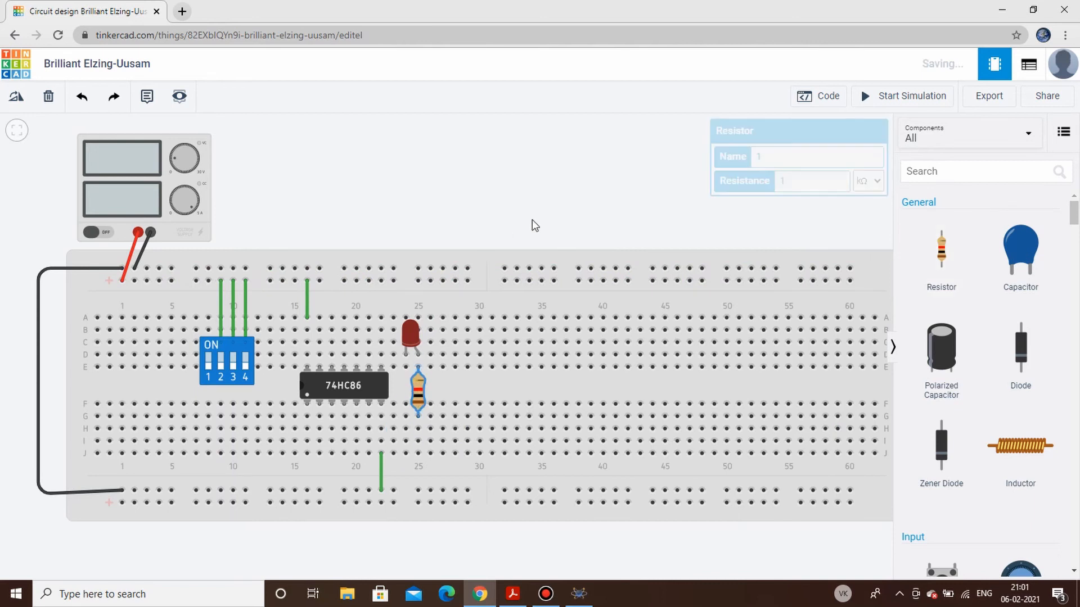
pyautogui.click(861, 181)
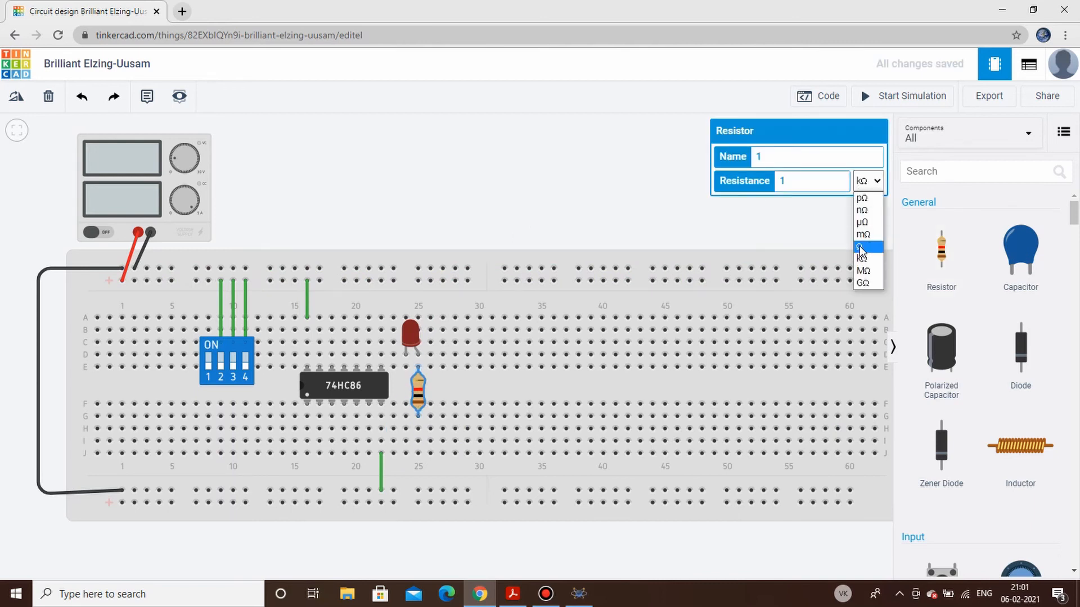
pyautogui.click(861, 246)
pyautogui.write('510')
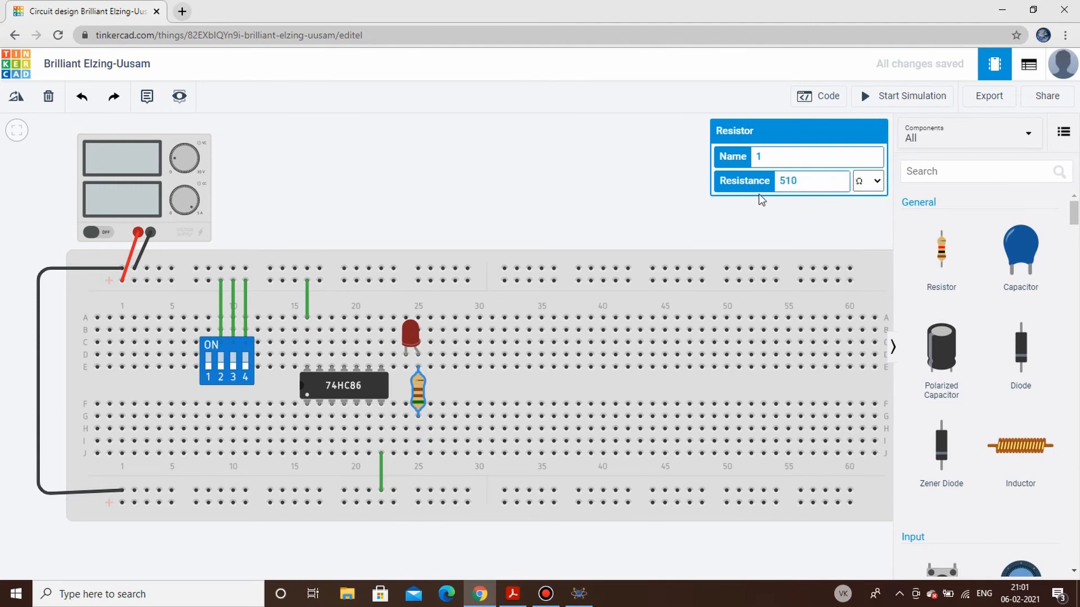
pyautogui.click(610, 197)
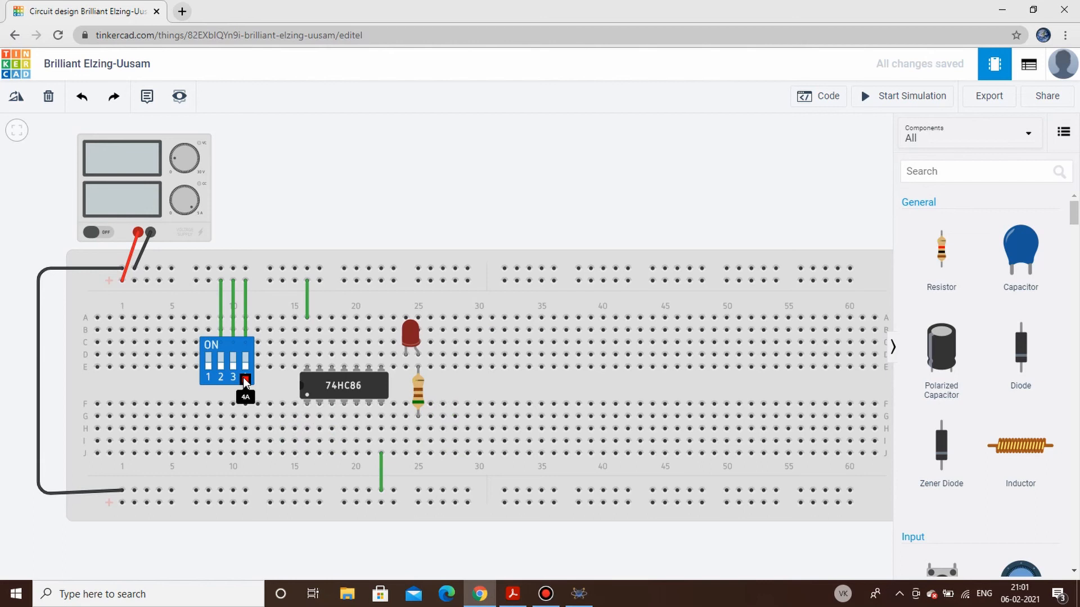
# - Wire DIP switch terminal 4A to the 74HC86's lower pin column 16 and terminal 3A to column 17
pyautogui.click(245, 380)
pyautogui.click(295, 404)
pyautogui.click(306, 415)
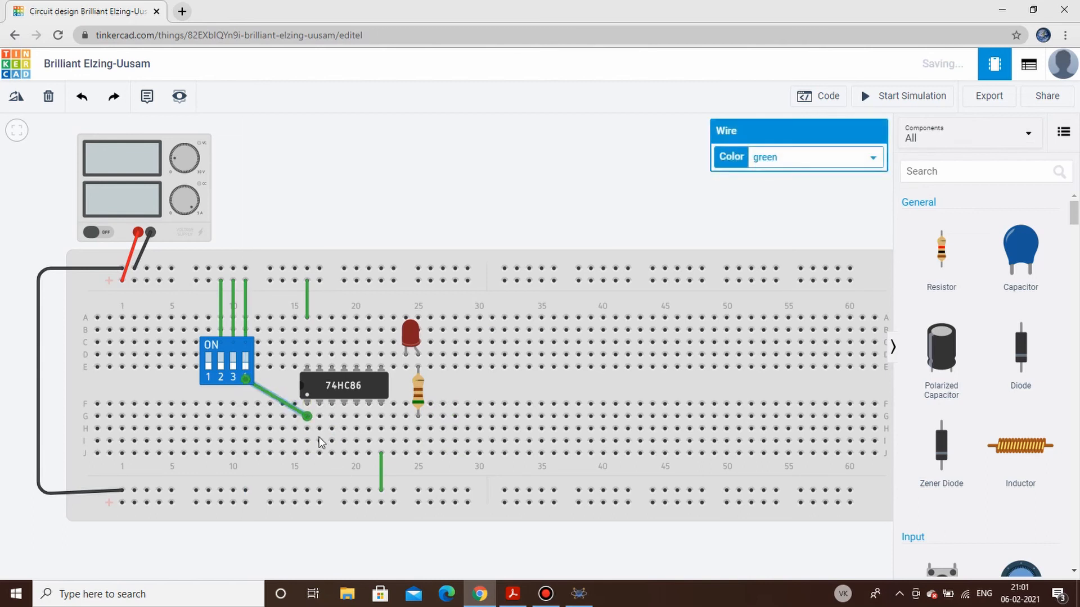
pyautogui.click(304, 550)
pyautogui.click(234, 379)
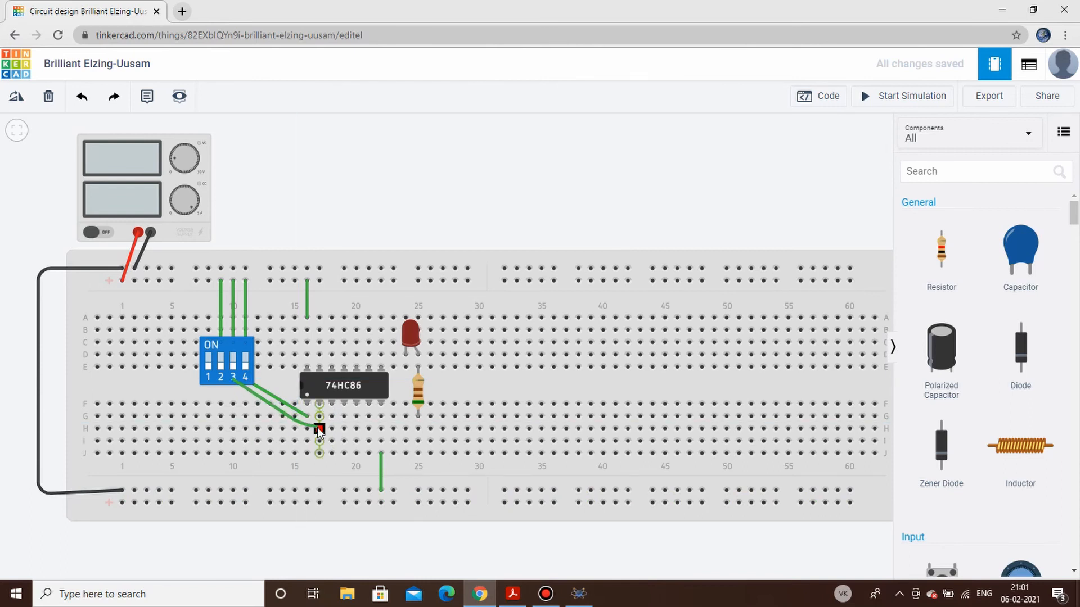
pyautogui.click(317, 427)
pyautogui.click(356, 558)
# - Link lower columns 18 and 19 in row H and wire DIP switch terminal 2A to column 20 in row I
pyautogui.click(334, 429)
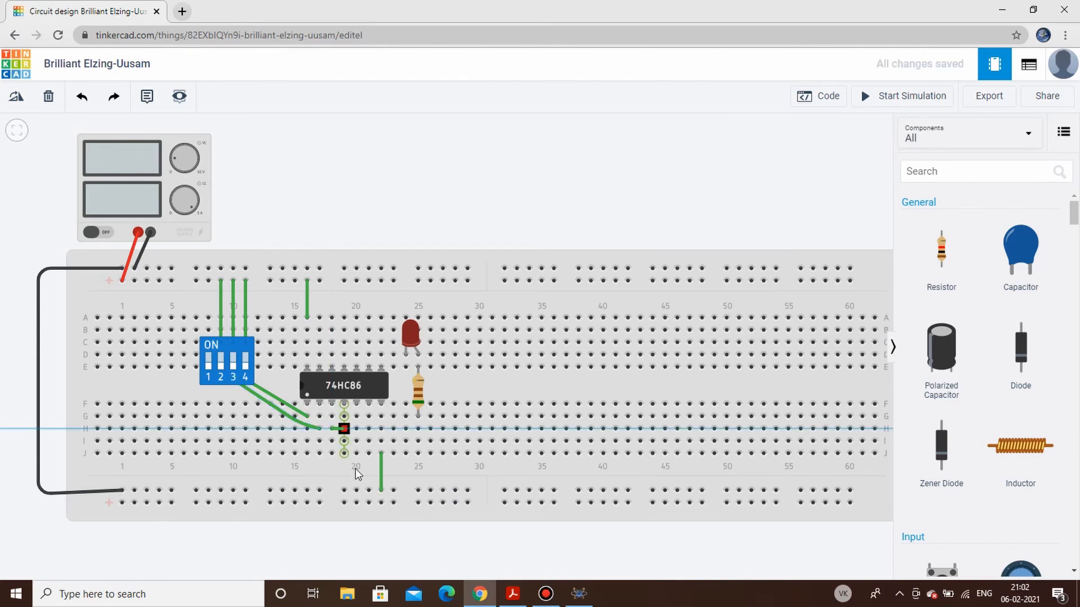
pyautogui.click(344, 429)
pyautogui.click(369, 557)
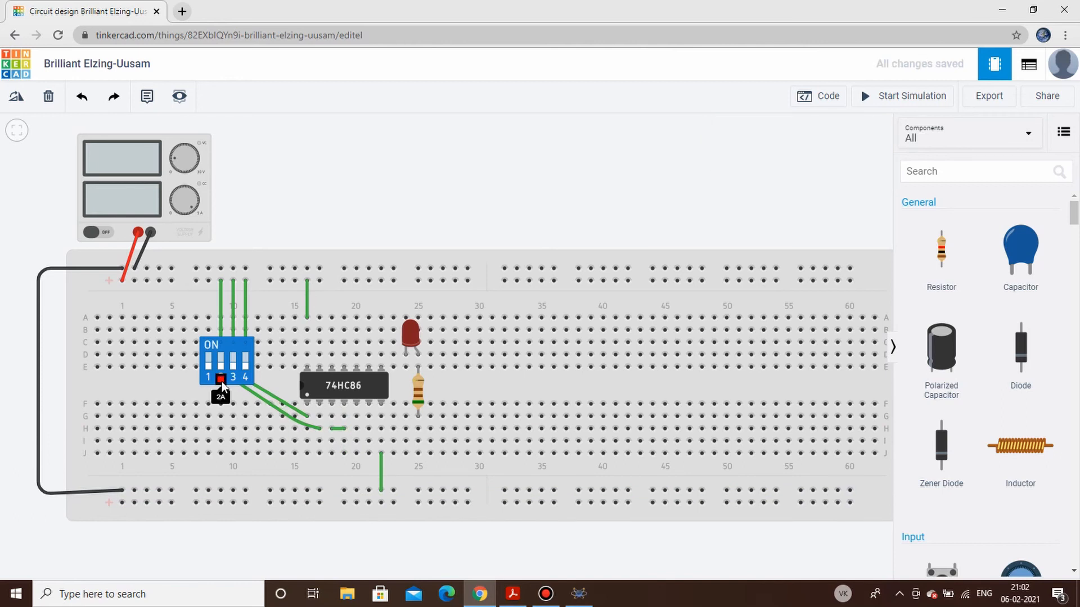
pyautogui.click(221, 381)
pyautogui.click(274, 462)
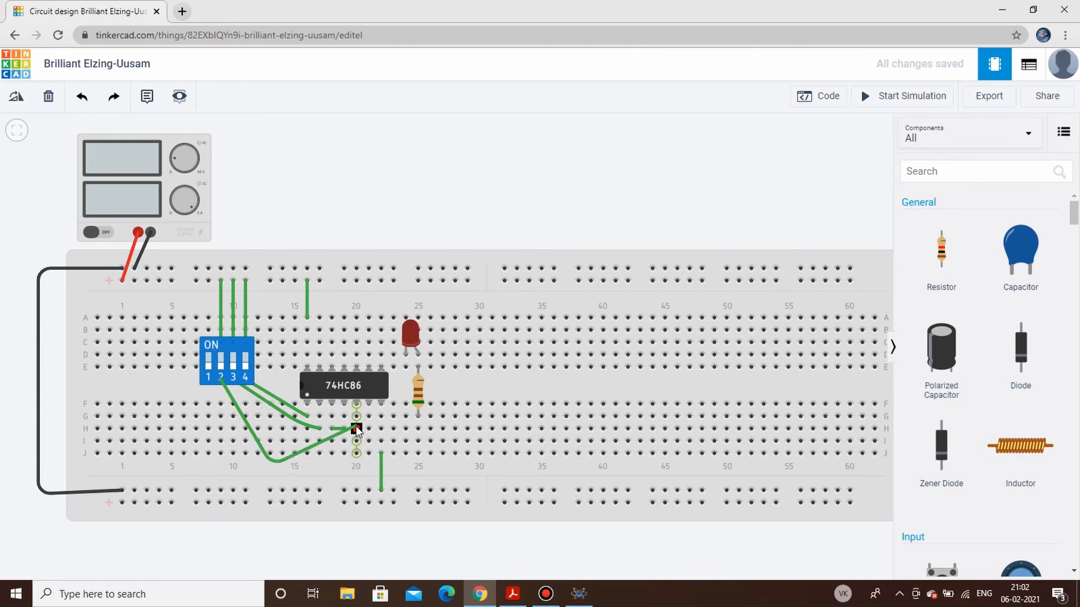
pyautogui.click(356, 441)
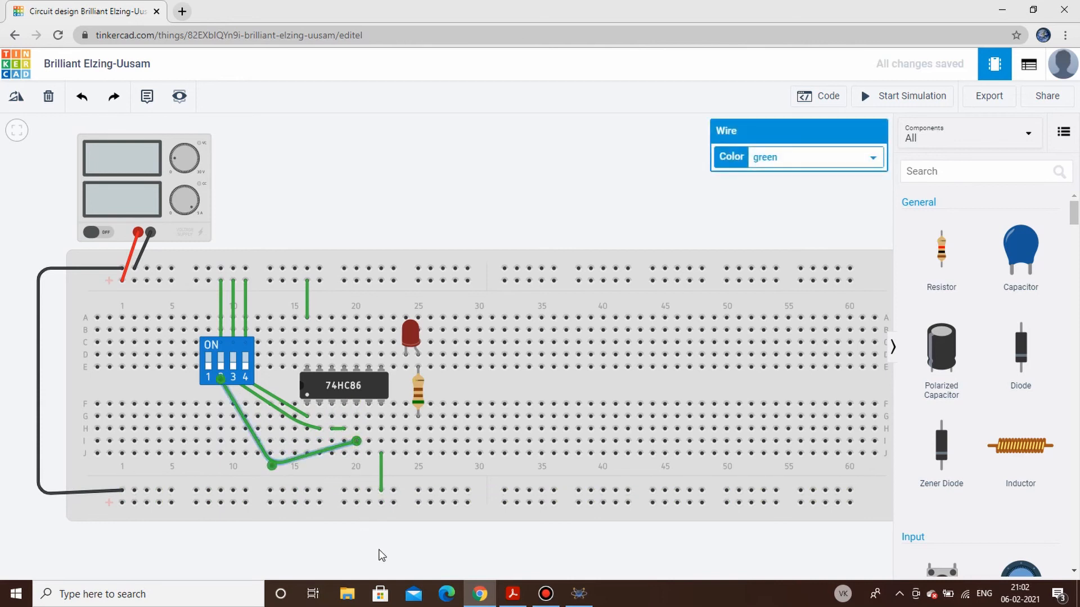
pyautogui.click(378, 552)
# - Wire the 74HC86's lower pin column 21 to the resistor's column 25 in row I
pyautogui.click(368, 442)
pyautogui.click(418, 442)
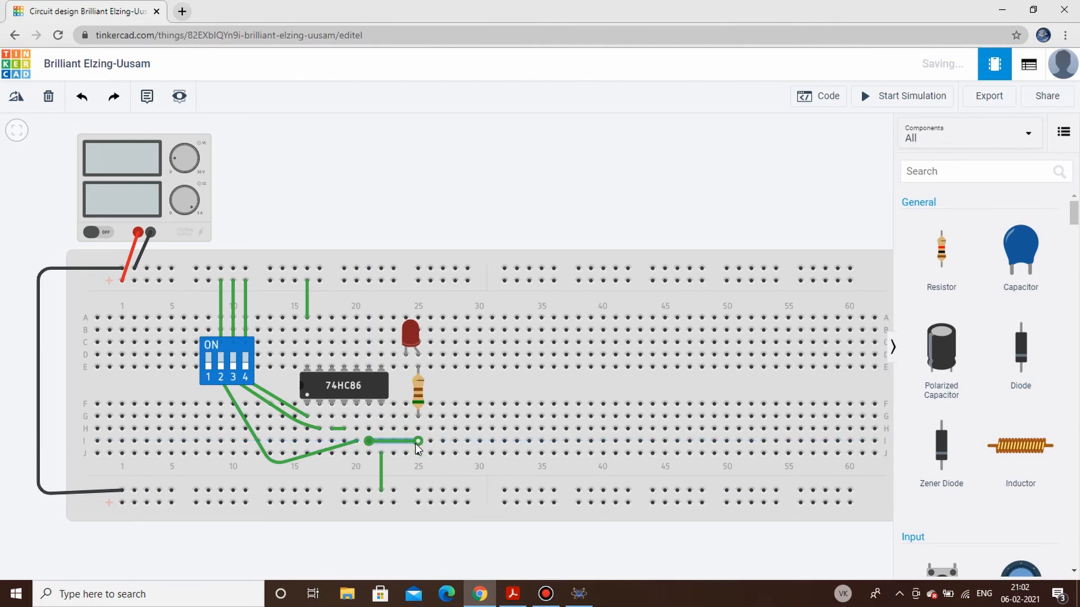
pyautogui.click(625, 551)
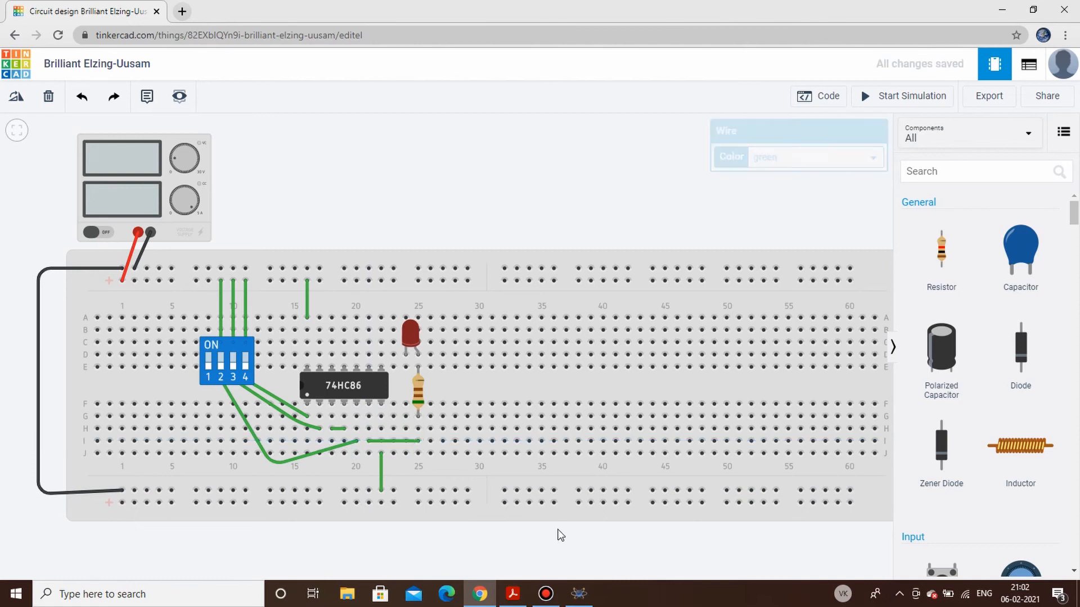
# - Wire the LED's column 24 to the lower negative rail and color that wire black
pyautogui.click(405, 370)
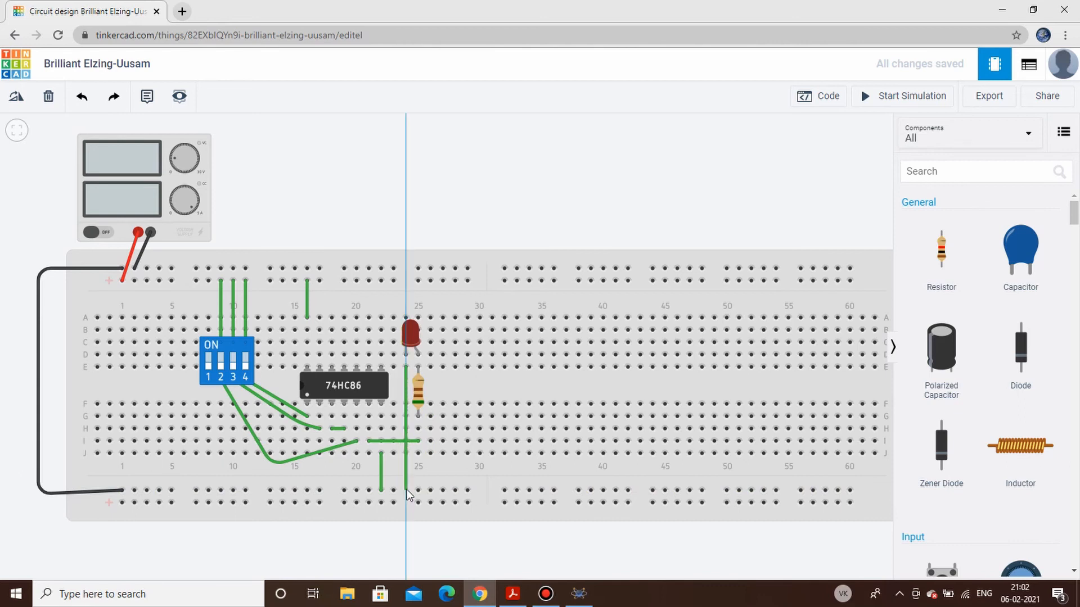
pyautogui.click(406, 490)
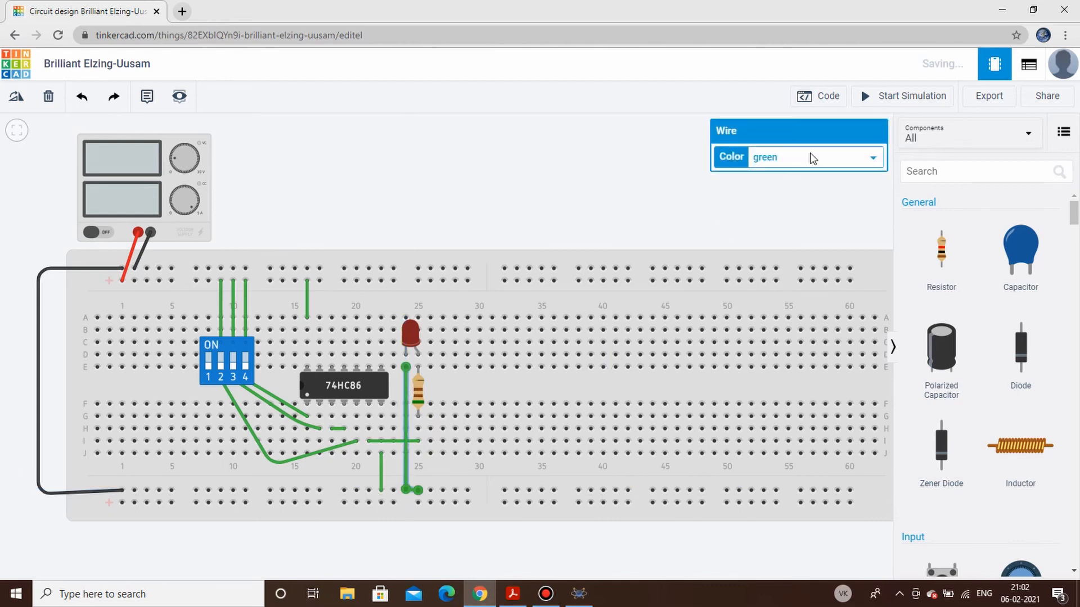
pyautogui.click(812, 158)
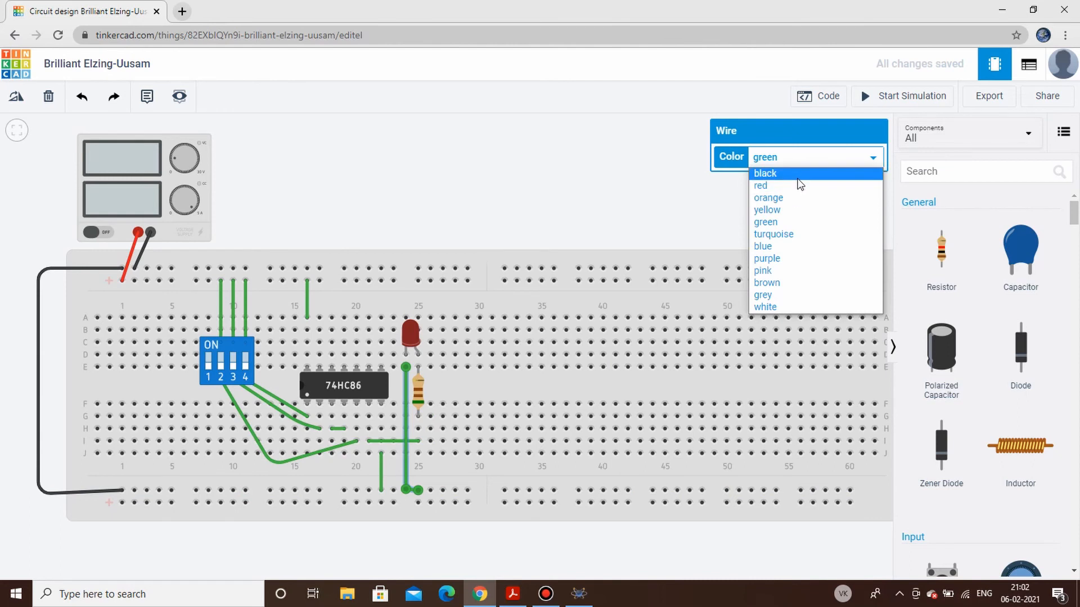
pyautogui.click(798, 175)
pyautogui.click(619, 218)
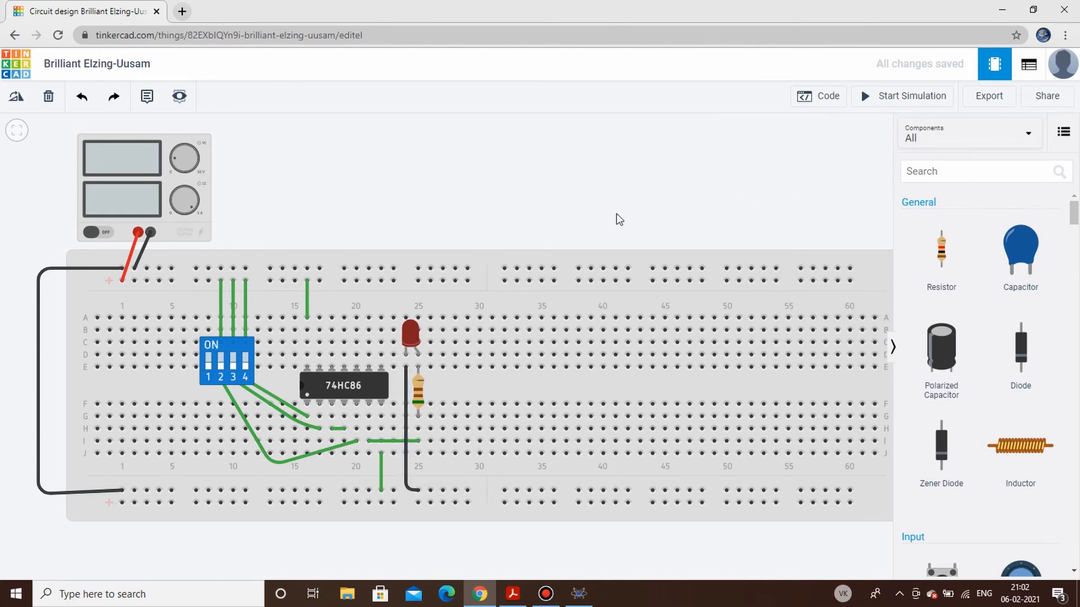
# - Run the simulation, toggle DIP switches 4 and 2 to test the LED output, and stop the simulation
pyautogui.click(912, 102)
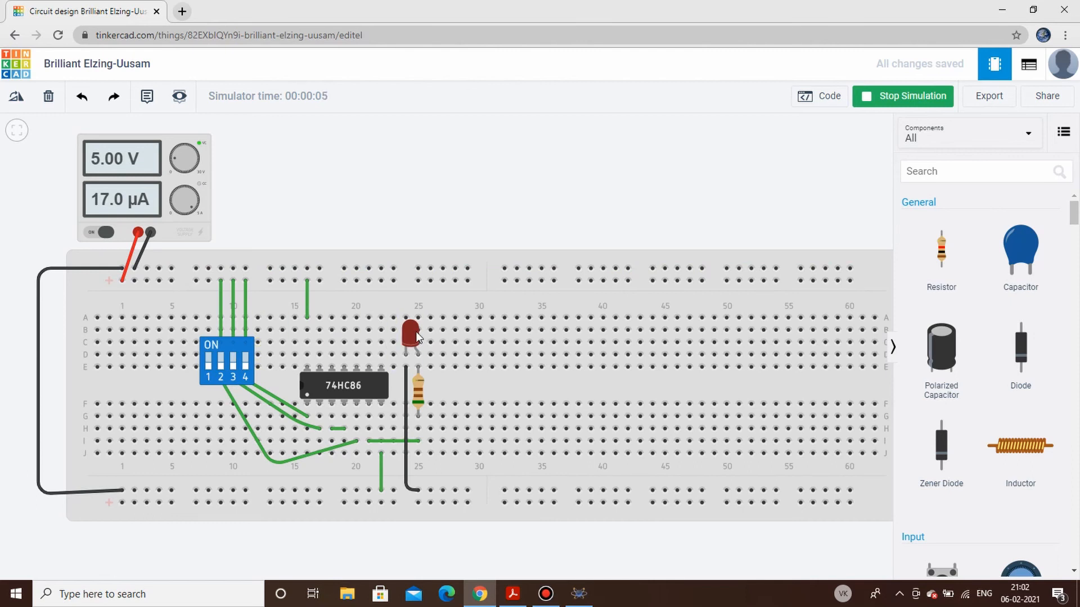
pyautogui.click(245, 364)
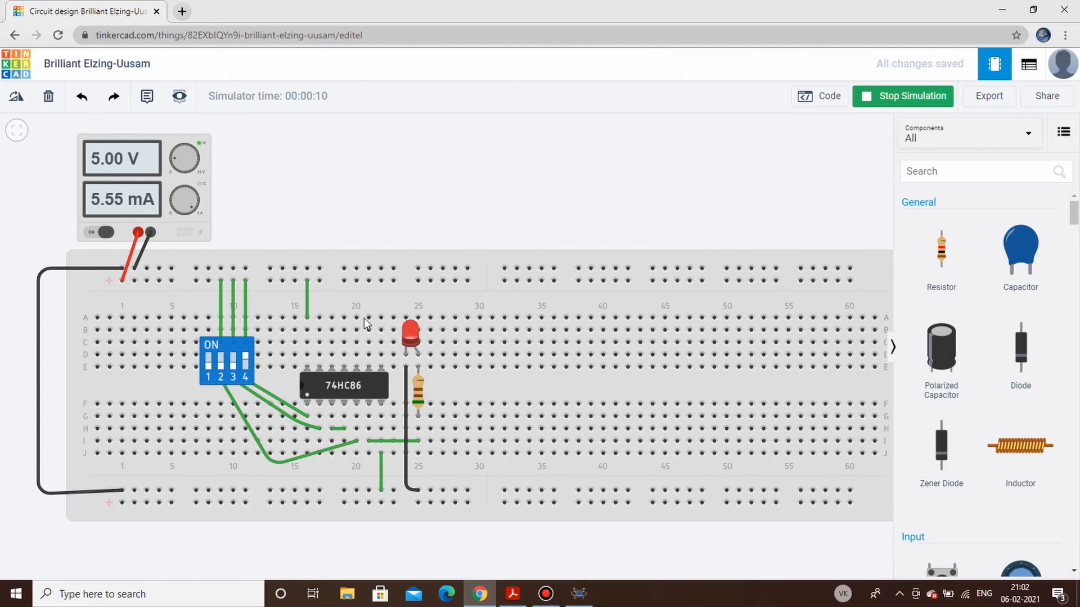
pyautogui.click(222, 363)
pyautogui.click(882, 98)
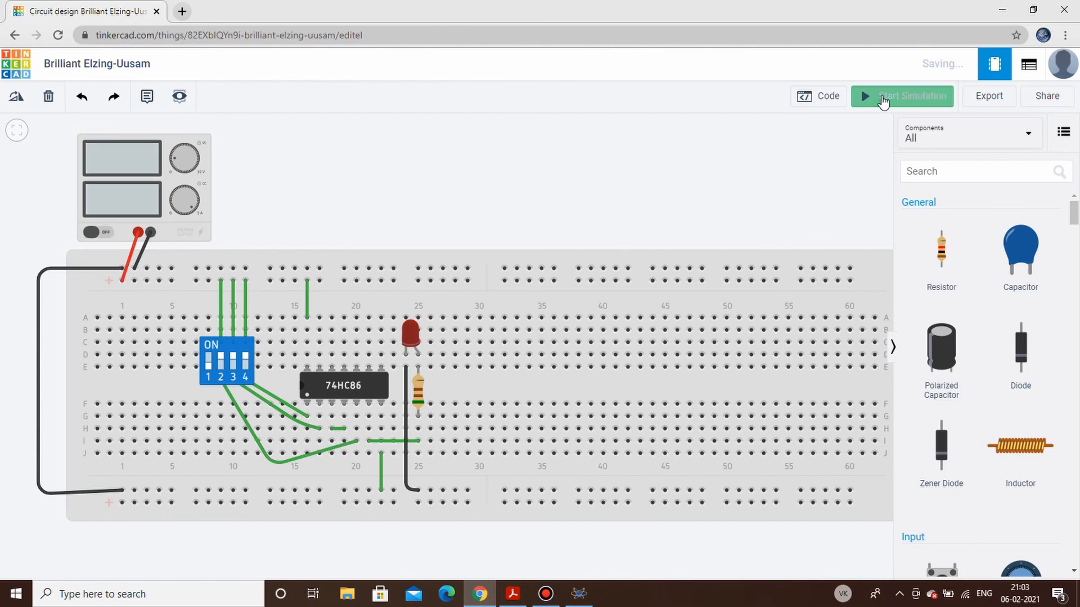
# - Delete the red LED, the resistor and the black wire from column 24 to the lower negative rail
pyautogui.click(412, 336)
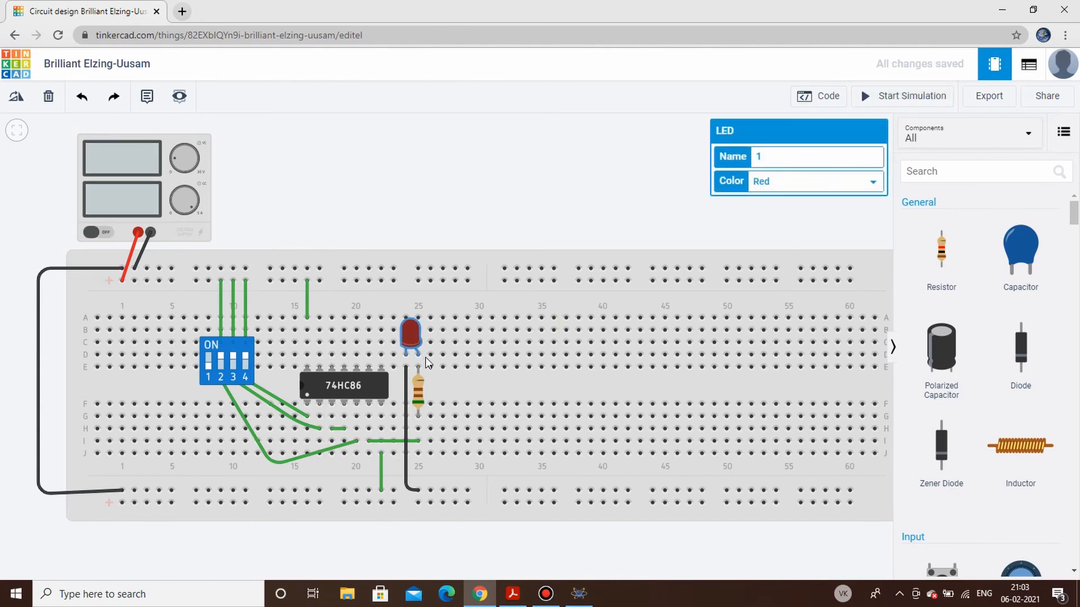
pyautogui.press('Delete')
pyautogui.click(419, 391)
pyautogui.press('Delete')
pyautogui.click(406, 393)
pyautogui.press('Delete')
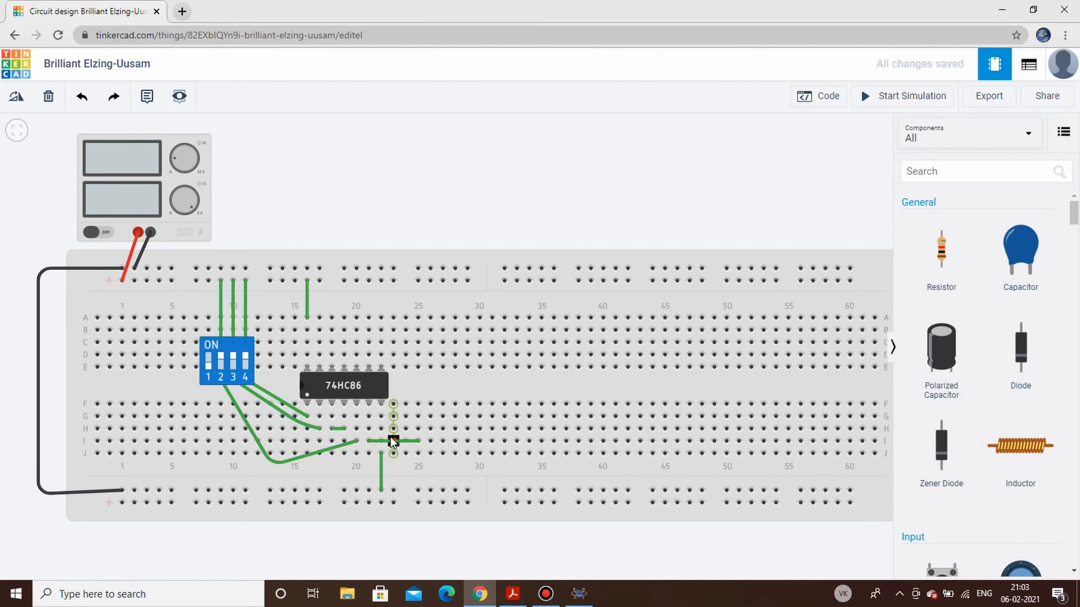
# - Delete the wire from column 21 to 25, the wire from DIP terminal 2A, and the link between columns 18 and 19
pyautogui.click(408, 441)
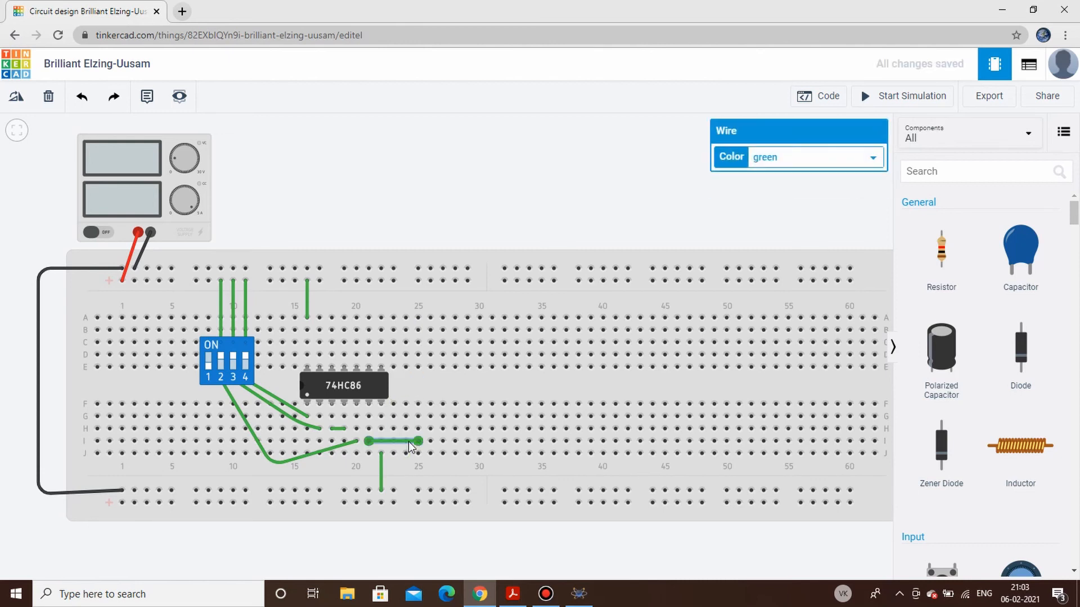
pyautogui.press('Delete')
pyautogui.click(322, 451)
pyautogui.press('Delete')
pyautogui.click(339, 430)
pyautogui.press('Delete')
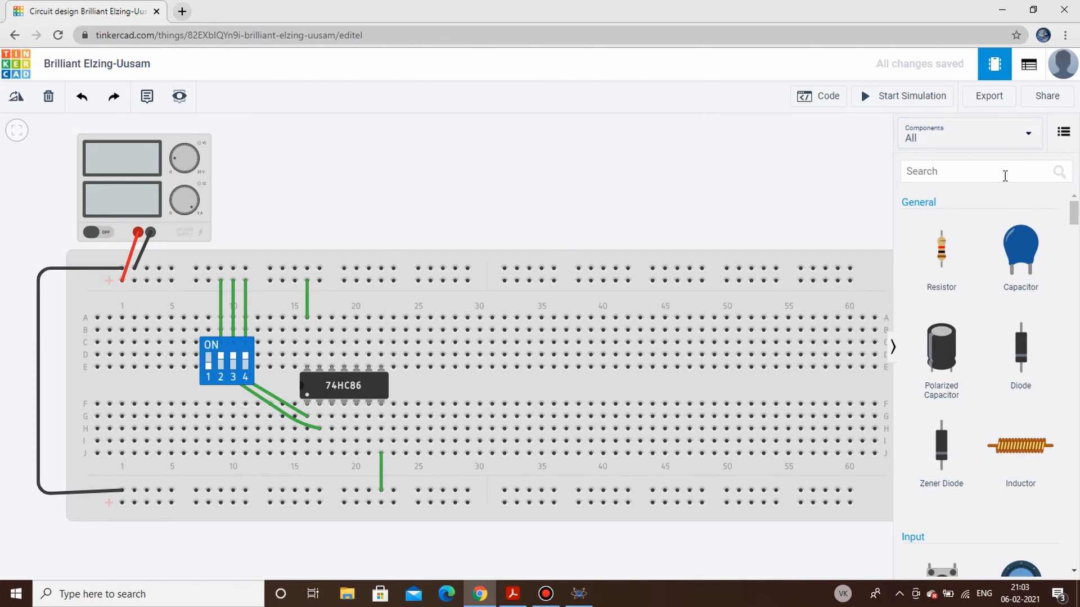
# - Search the components for 7404 and place a 74HC04 hex inverter across the breadboard's center gap at columns 26 to 32
pyautogui.click(1004, 177)
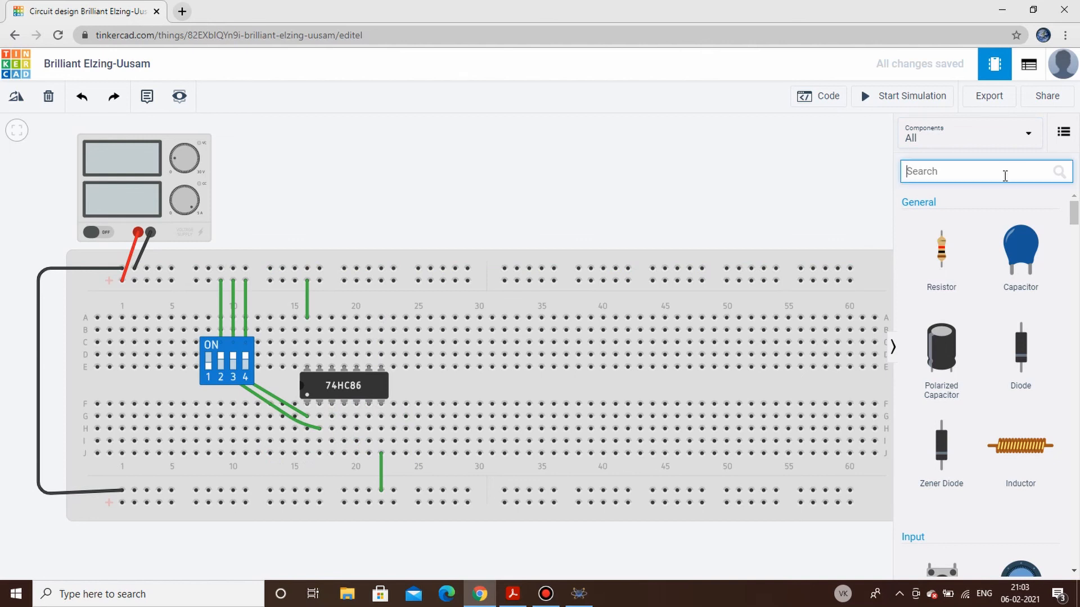
pyautogui.write('7404')
pyautogui.moveTo(952, 314); pyautogui.dragTo(471, 385)
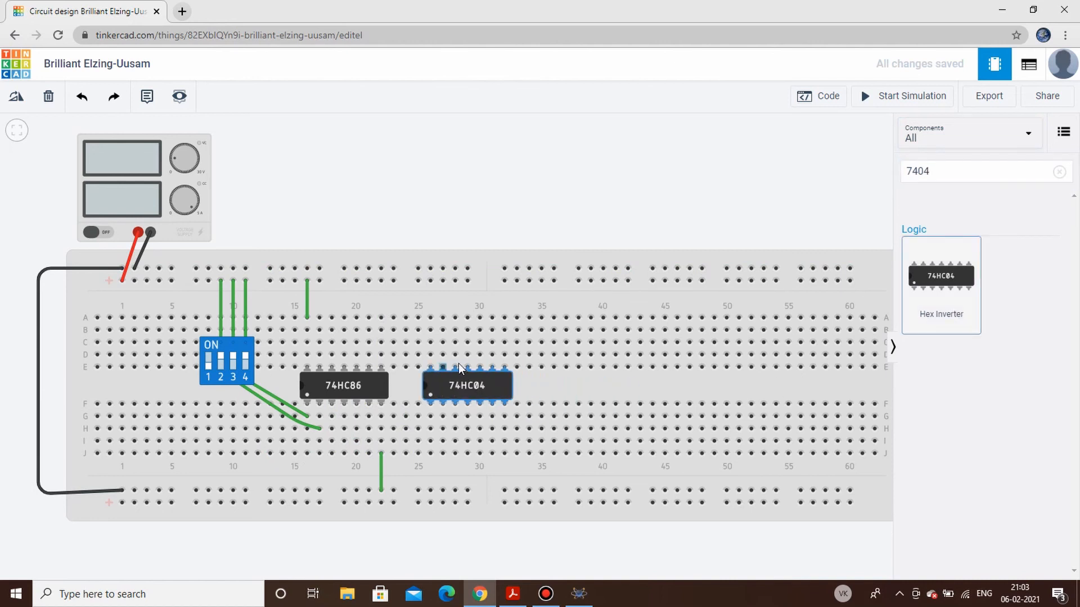
pyautogui.click(560, 395)
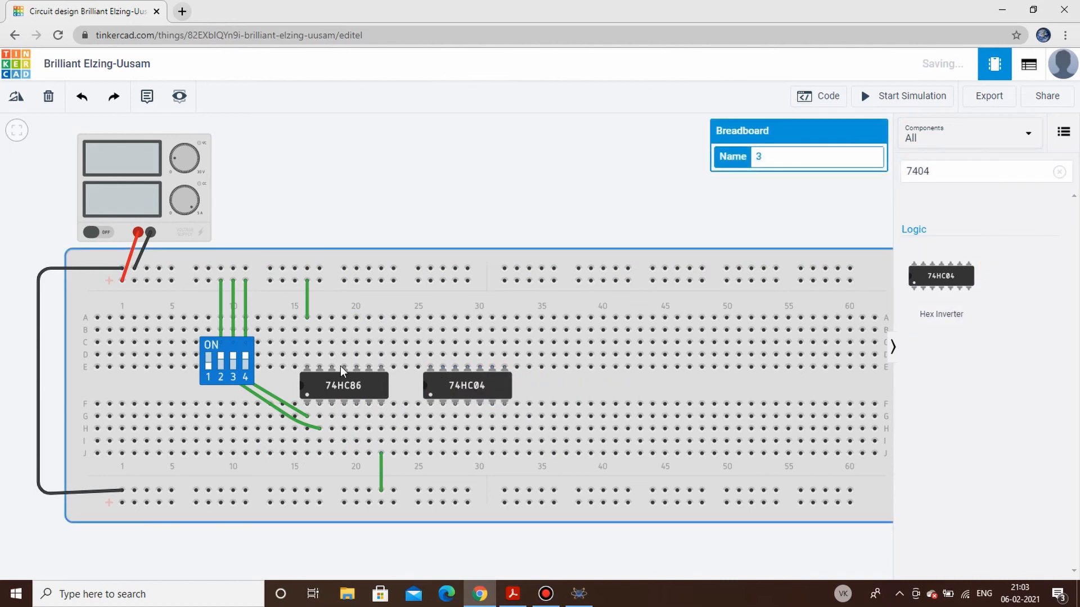
# - Power the 74HC04 by wiring column 26 to the upper positive rail and column 32 to the lower negative rail
pyautogui.click(430, 318)
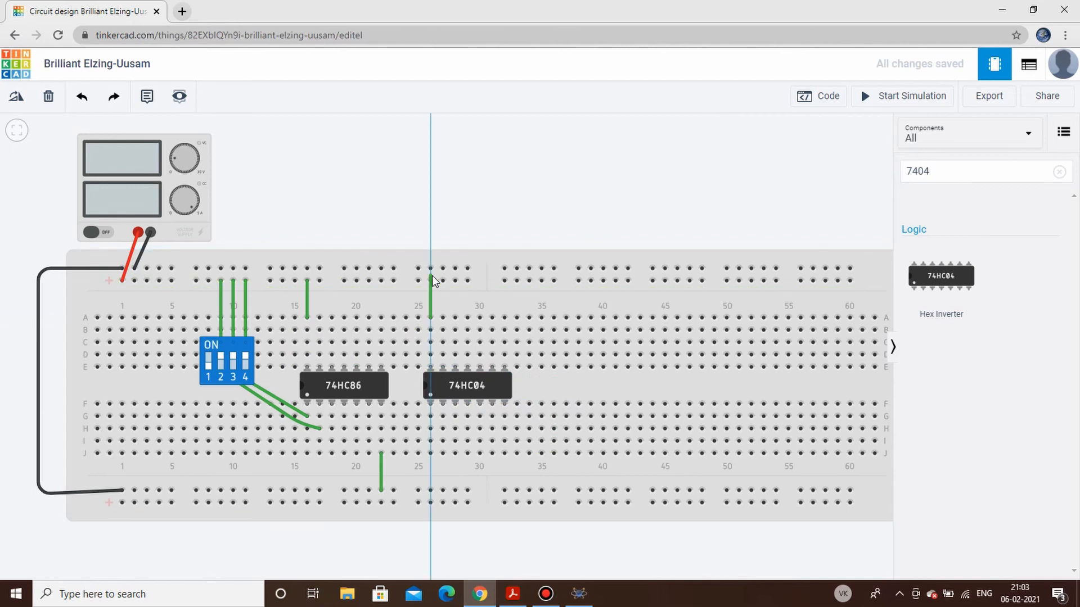
pyautogui.click(429, 283)
pyautogui.click(430, 281)
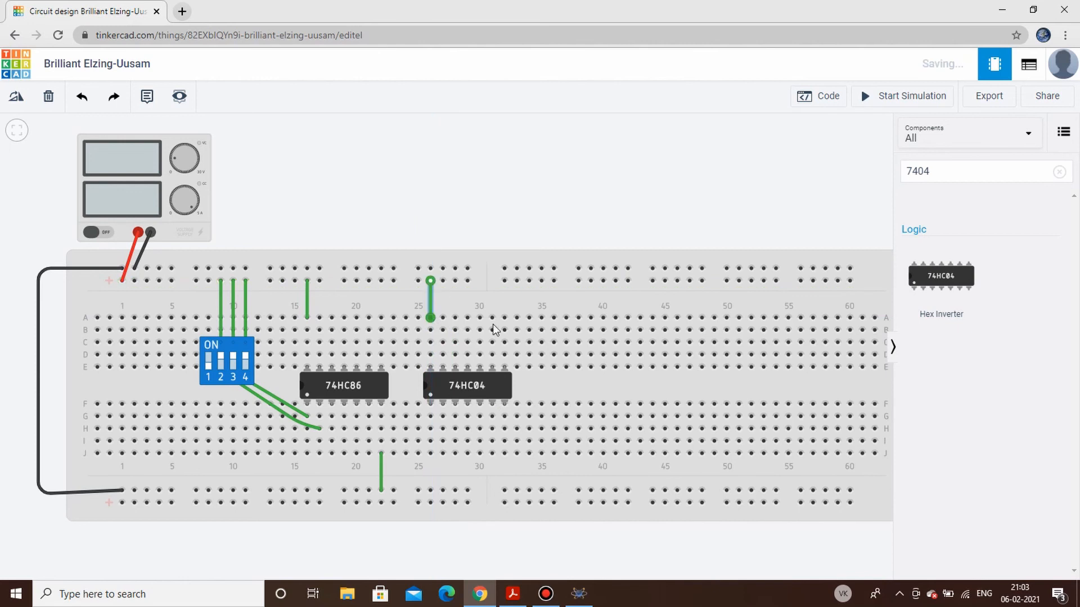
pyautogui.click(505, 453)
pyautogui.click(505, 490)
pyautogui.click(622, 551)
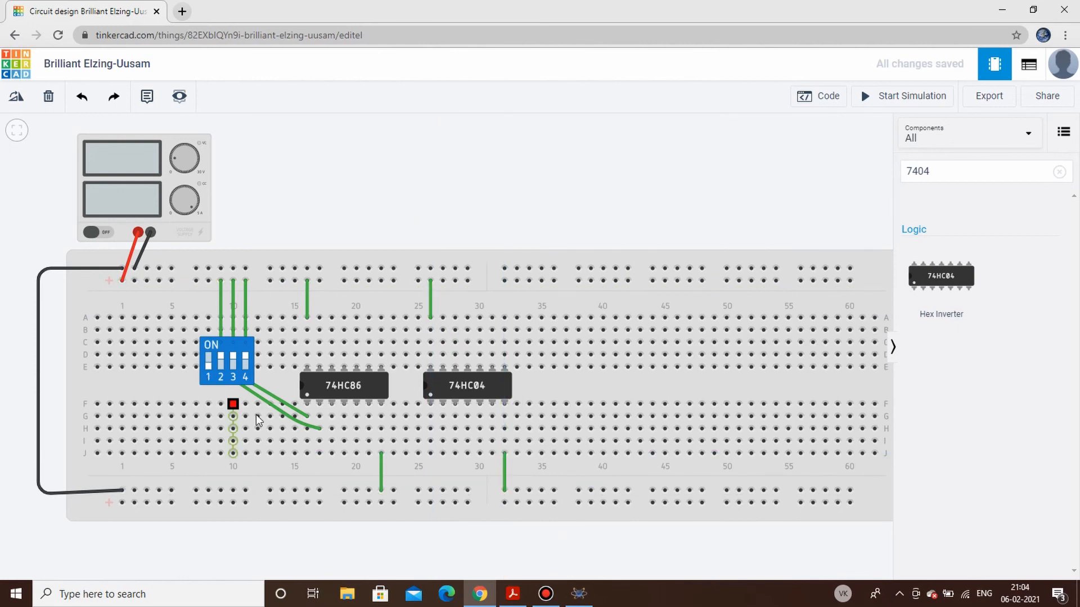
# - Link columns 18 and 19 in row G and wire the DIP switch's lower terminal 2 to column 20 in row I
pyautogui.click(334, 417)
pyautogui.click(344, 417)
pyautogui.click(341, 549)
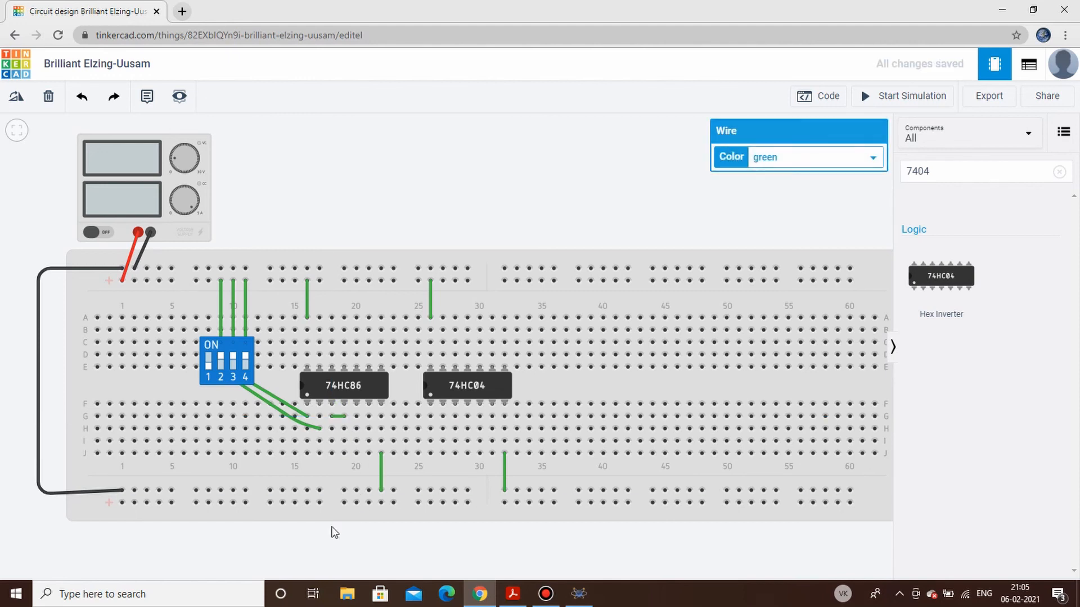
pyautogui.click(221, 379)
pyautogui.click(313, 467)
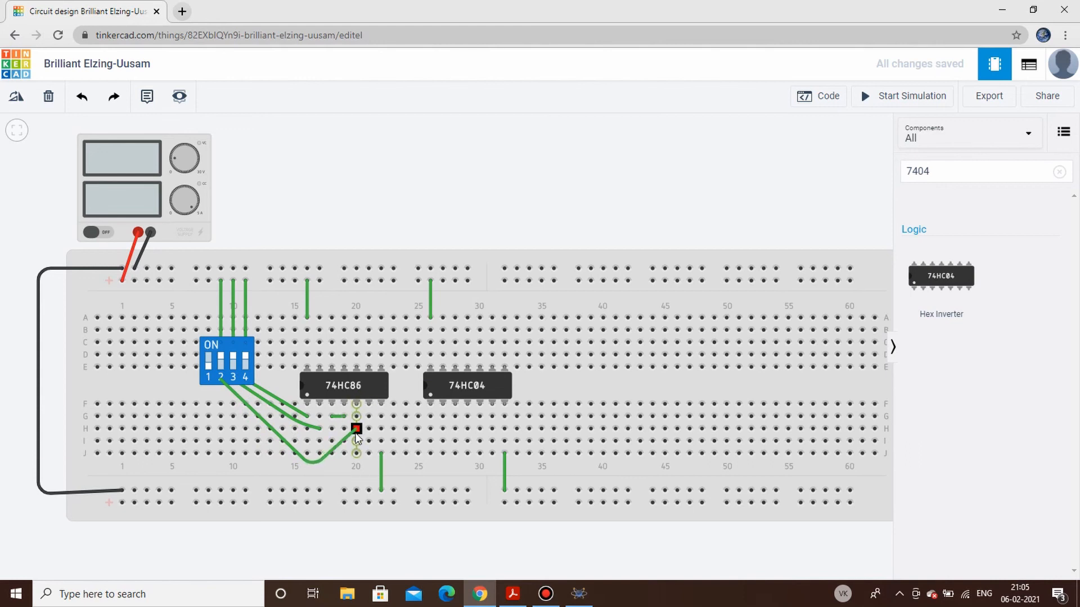
pyautogui.click(356, 441)
pyautogui.click(402, 541)
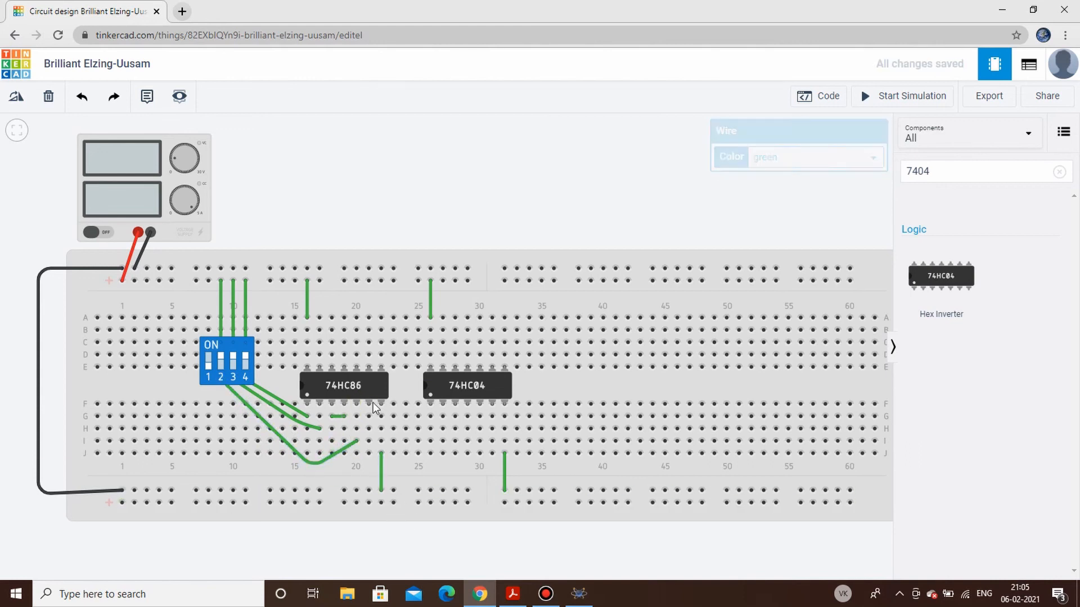
# - Wire the 74HC86 output at column 21 to the 74HC04 input at column 26 along row H
pyautogui.click(369, 430)
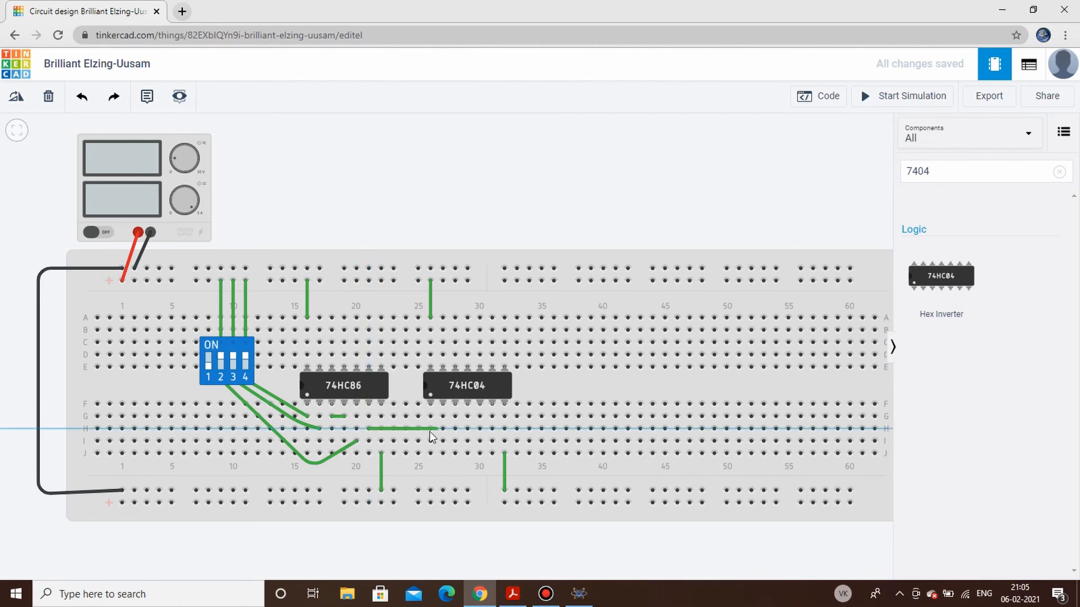
pyautogui.click(430, 429)
pyautogui.click(466, 548)
# - Place a red LED at columns 35 and 36 and a 1 kΩ resistor across the center gap in column 36
pyautogui.click(1059, 172)
pyautogui.scroll(-10, 988, 345)
pyautogui.scroll(-10, 984, 344)
pyautogui.scroll(5, 984, 345)
pyautogui.moveTo(940, 394); pyautogui.dragTo(554, 369)
pyautogui.moveTo(554, 370); pyautogui.dragTo(554, 356)
pyautogui.scroll(5, 992, 350)
pyautogui.moveTo(957, 282); pyautogui.dragTo(557, 391)
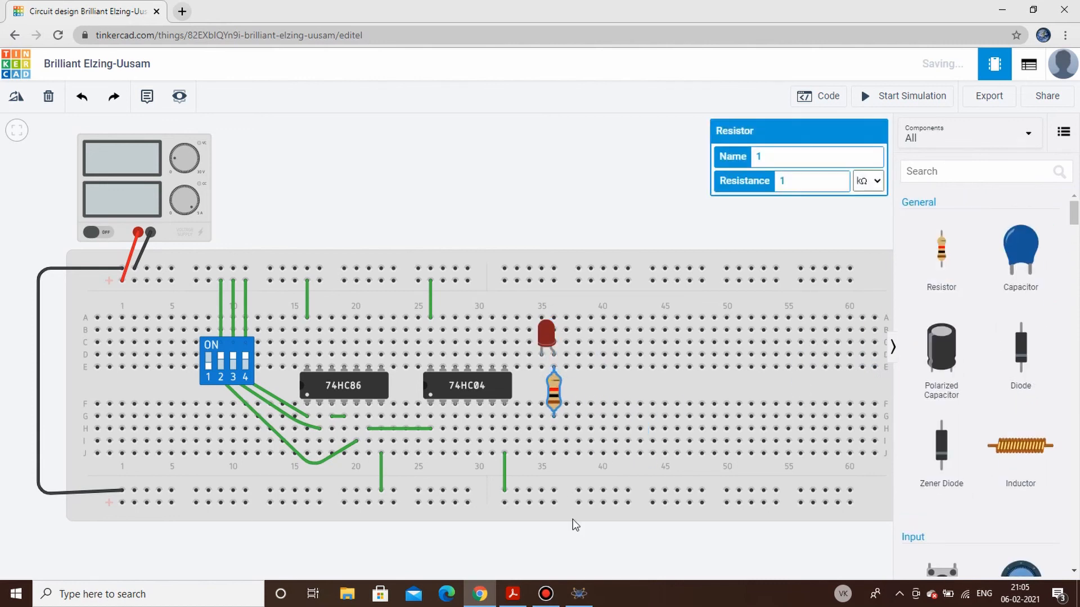
pyautogui.click(583, 543)
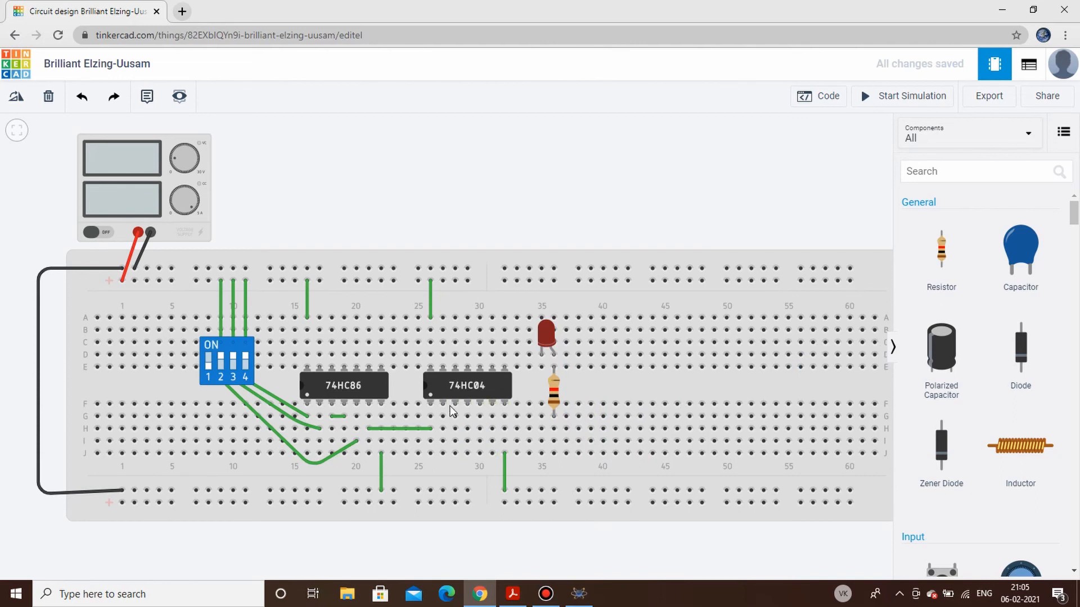
# - Wire column 27 to the resistor's column 36 along row H, and the LED's column 35 to the lower negative rail
pyautogui.click(443, 429)
pyautogui.click(553, 427)
pyautogui.click(610, 545)
pyautogui.click(541, 368)
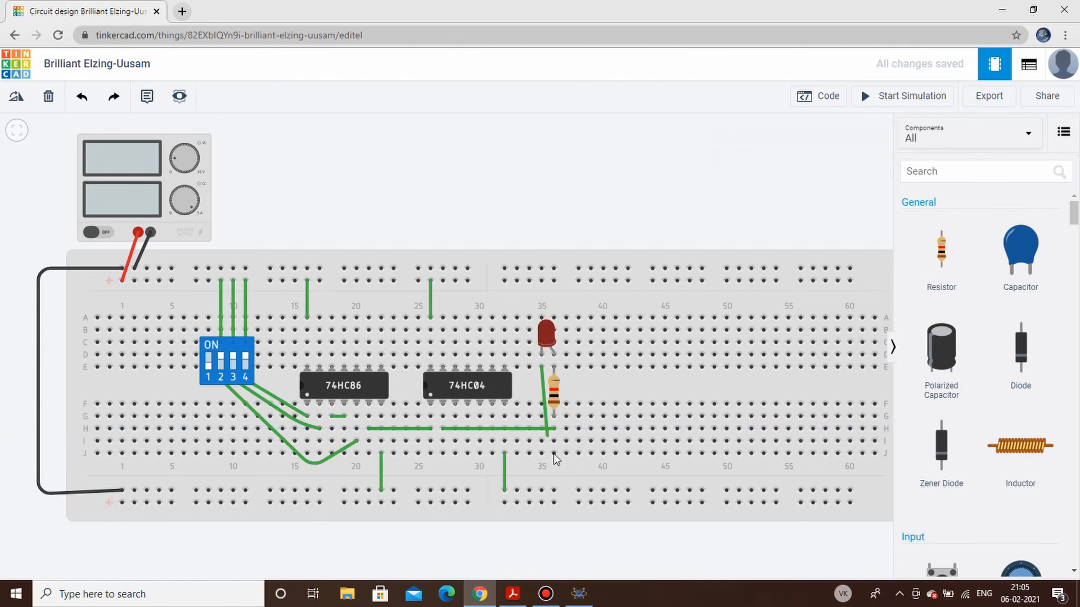
pyautogui.click(541, 490)
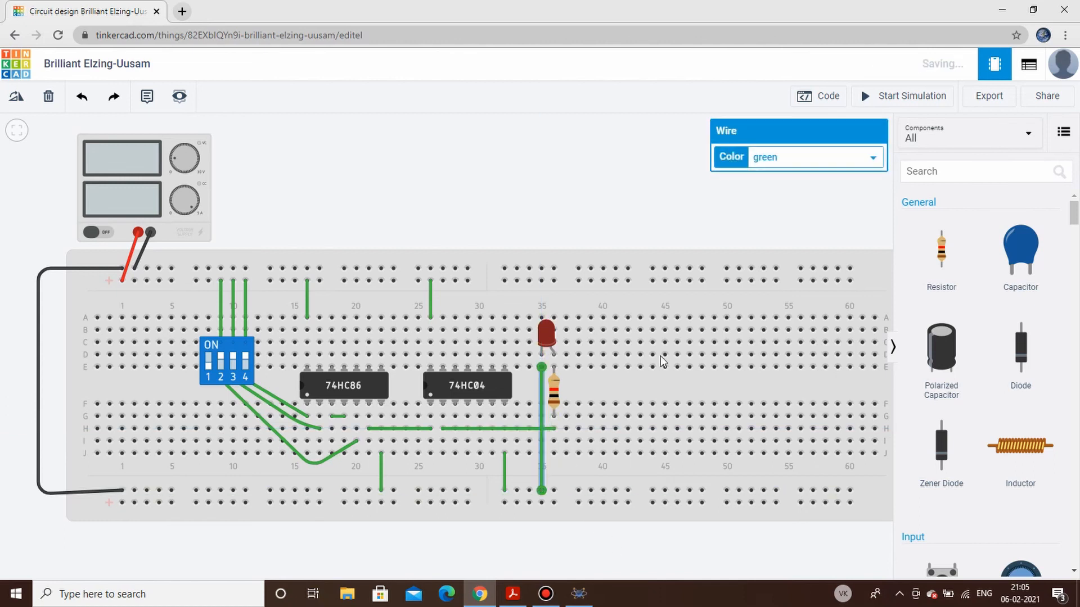
pyautogui.click(695, 218)
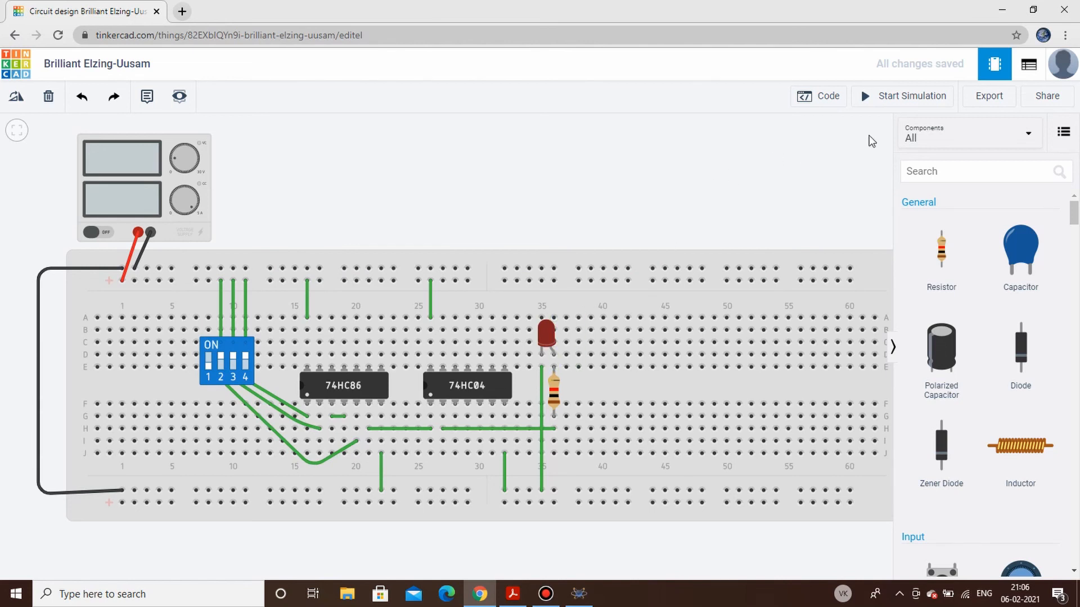
# - Run the simulation and toggle DIP switches 2 and 3 to test the inverted parity output on the LED
pyautogui.click(892, 105)
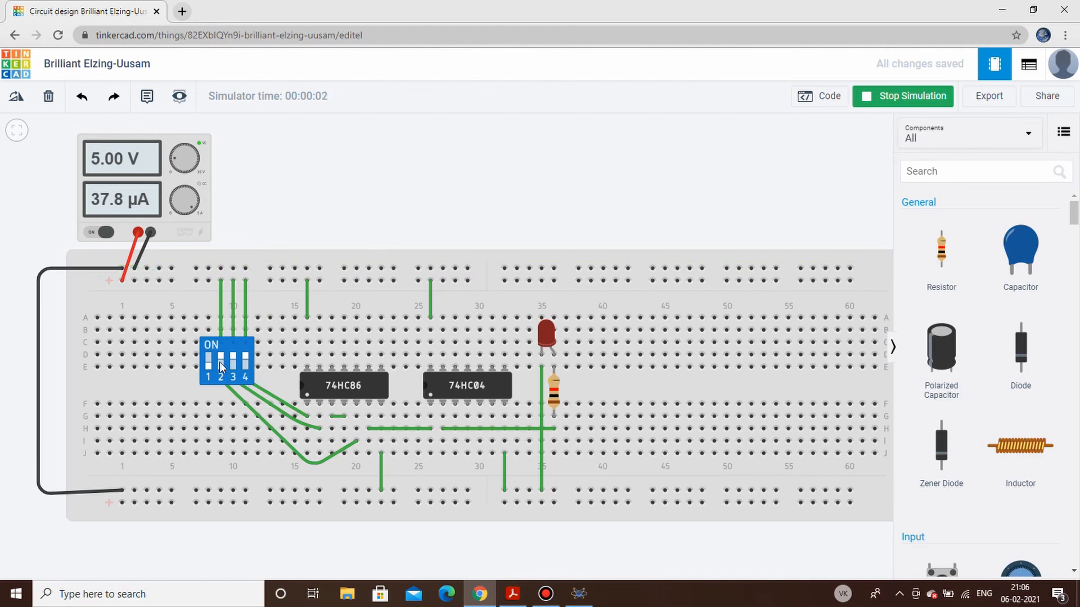
pyautogui.click(237, 362)
pyautogui.click(222, 357)
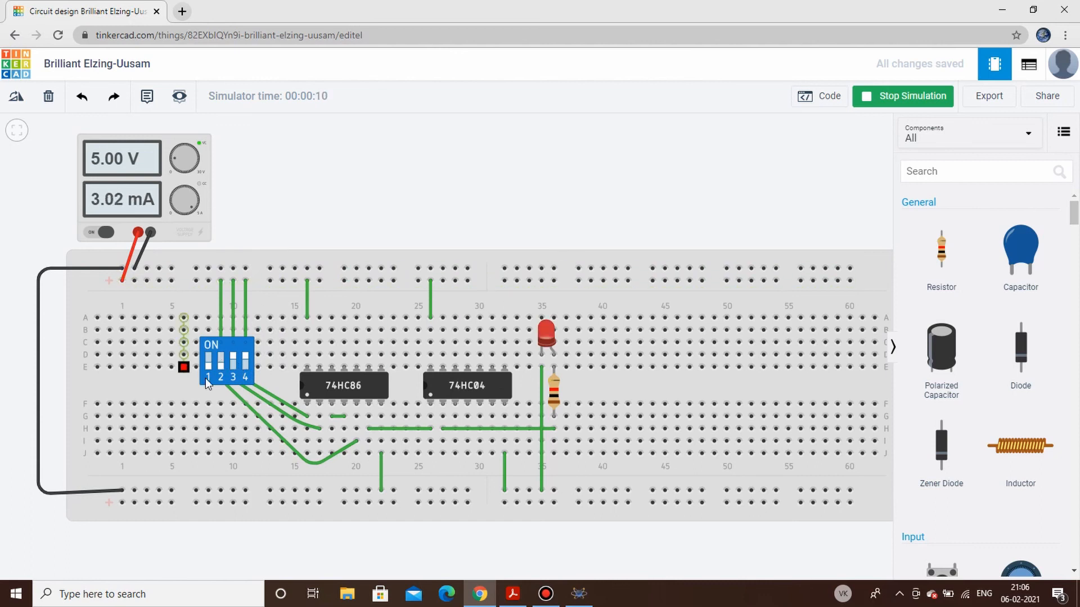
pyautogui.click(235, 358)
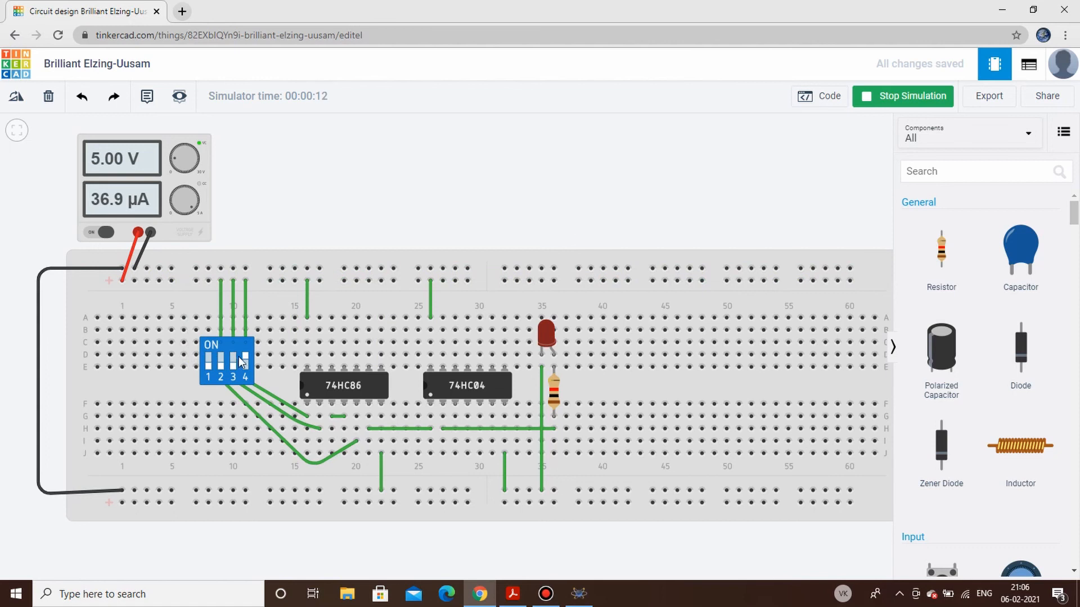
pyautogui.click(221, 366)
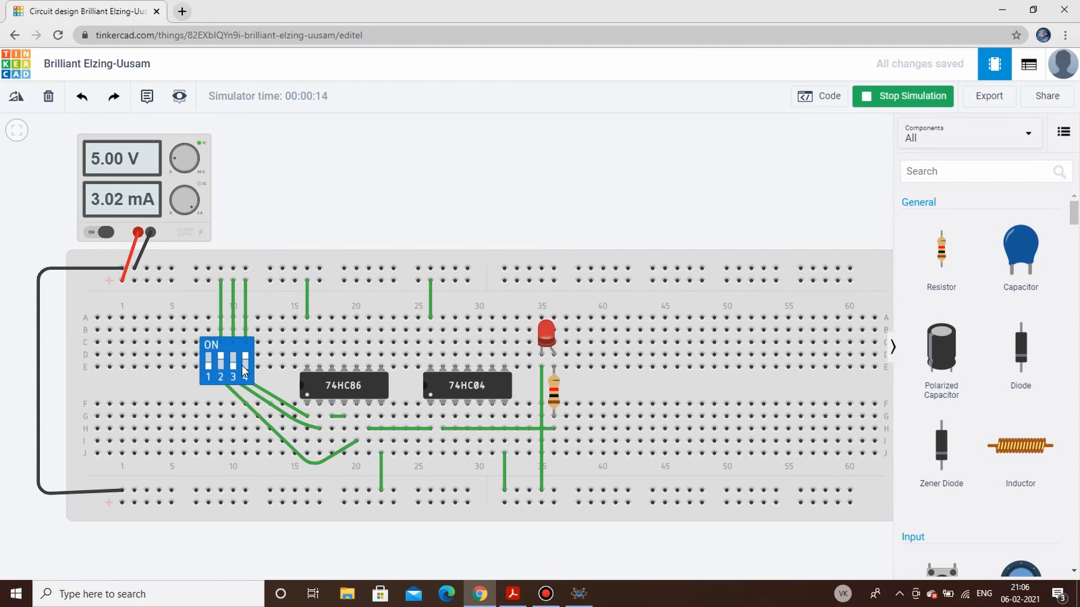